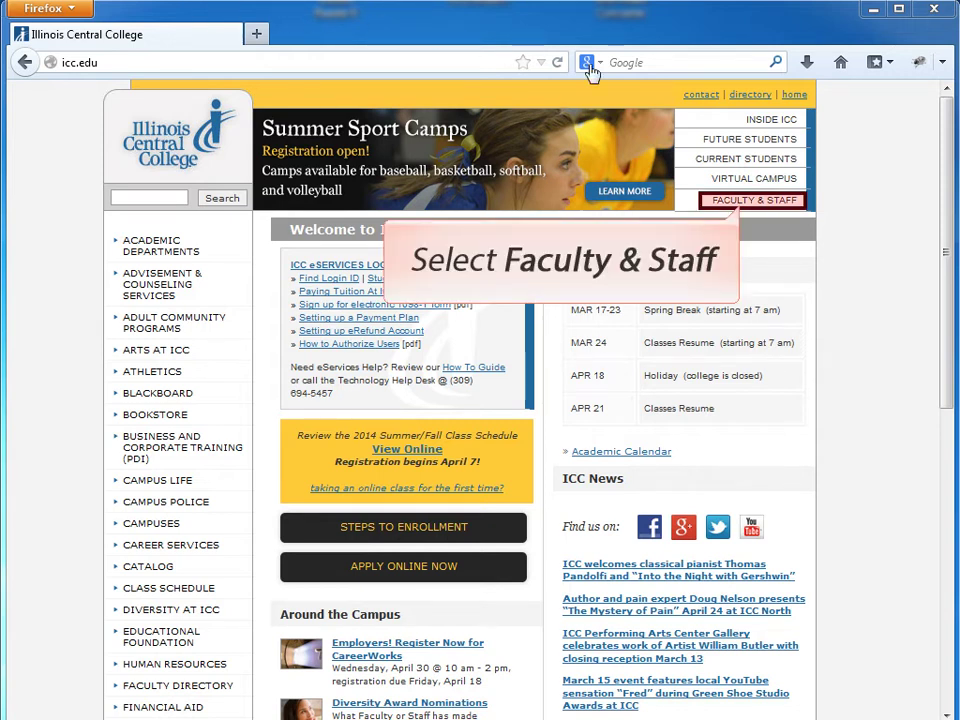
Step: Open the Course-Level Assessment site via Faculty & Staff on the Illinois Central College website
{"action": "left_click", "coordinate": [731, 210]}
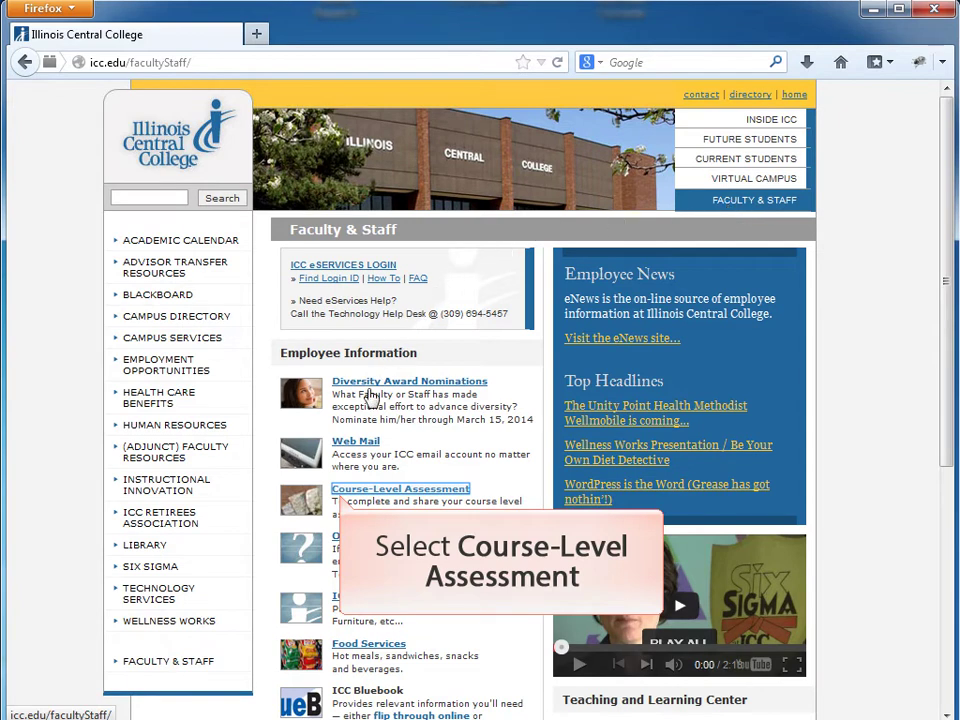
{"action": "left_click", "coordinate": [357, 500]}
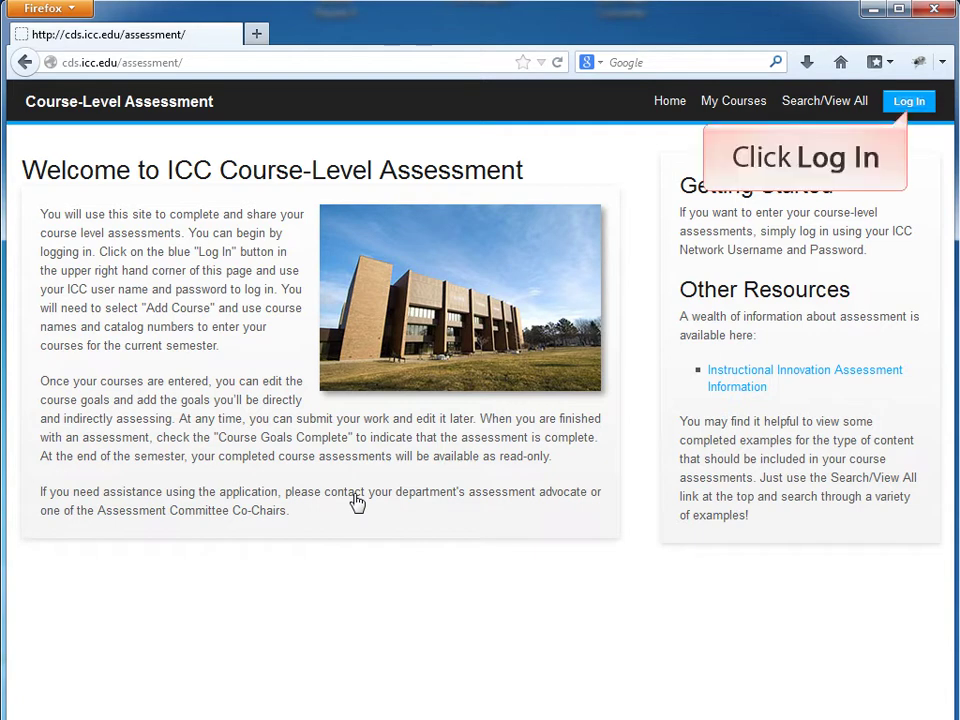
Step: Log in to Course-Level Assessment with the ICC username and network password
{"action": "left_click", "coordinate": [898, 105]}
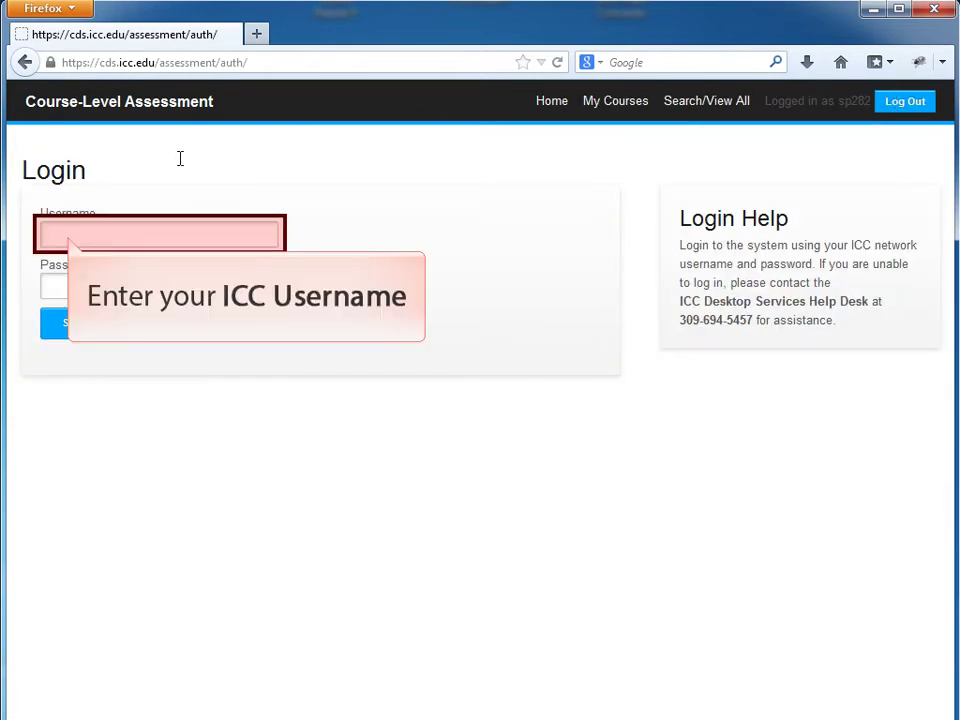
{"action": "left_click", "coordinate": [83, 236]}
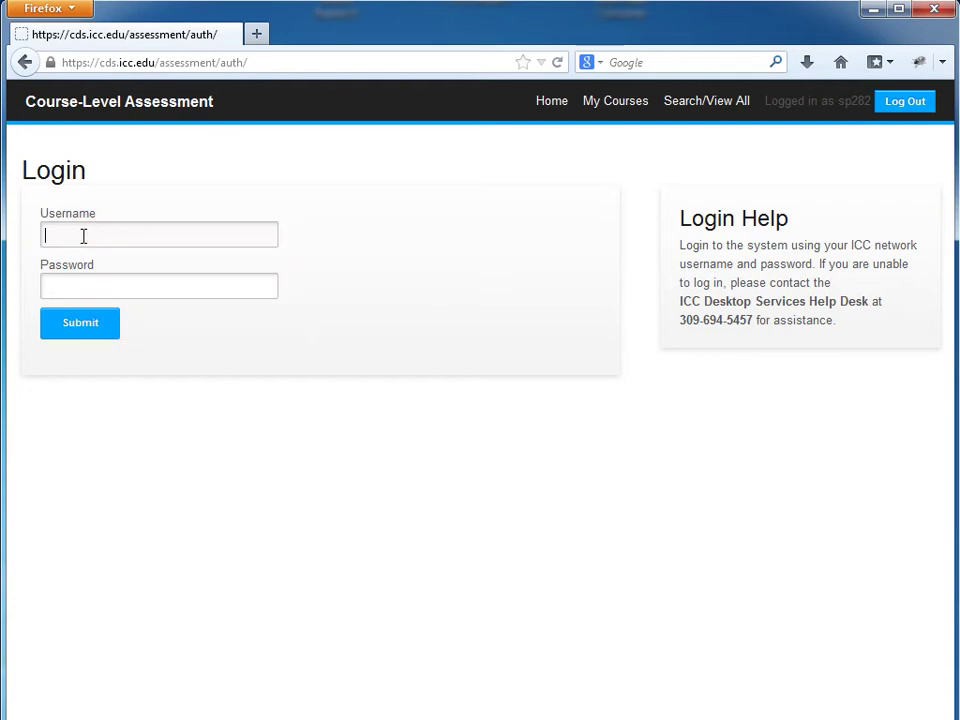
{"action": "type", "text": "sp282"}
{"action": "key", "text": "Tab"}
{"action": "type", "text": "p********"}
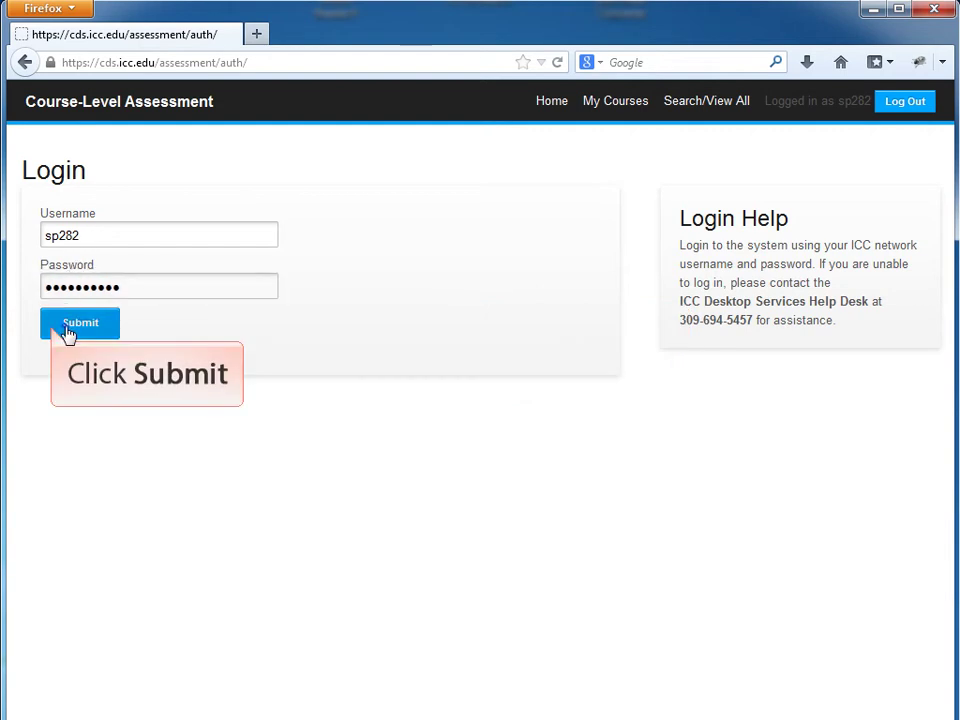
{"action": "left_click", "coordinate": [68, 332]}
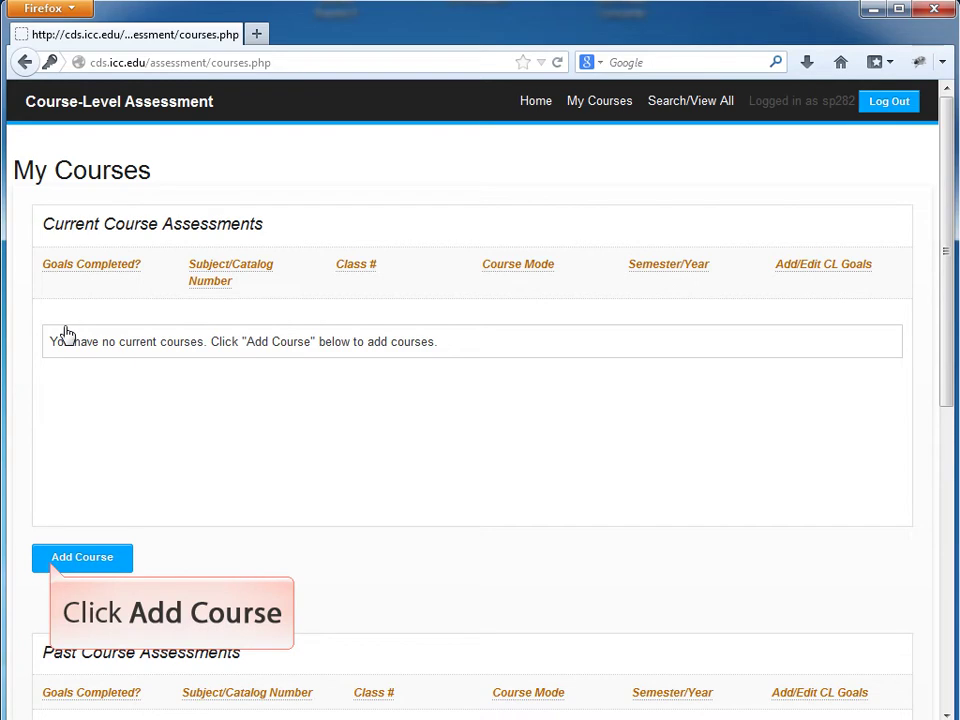
Step: Start a new course with subject HUMAN, catalog number 125 and class number 2067
{"action": "left_click", "coordinate": [66, 566]}
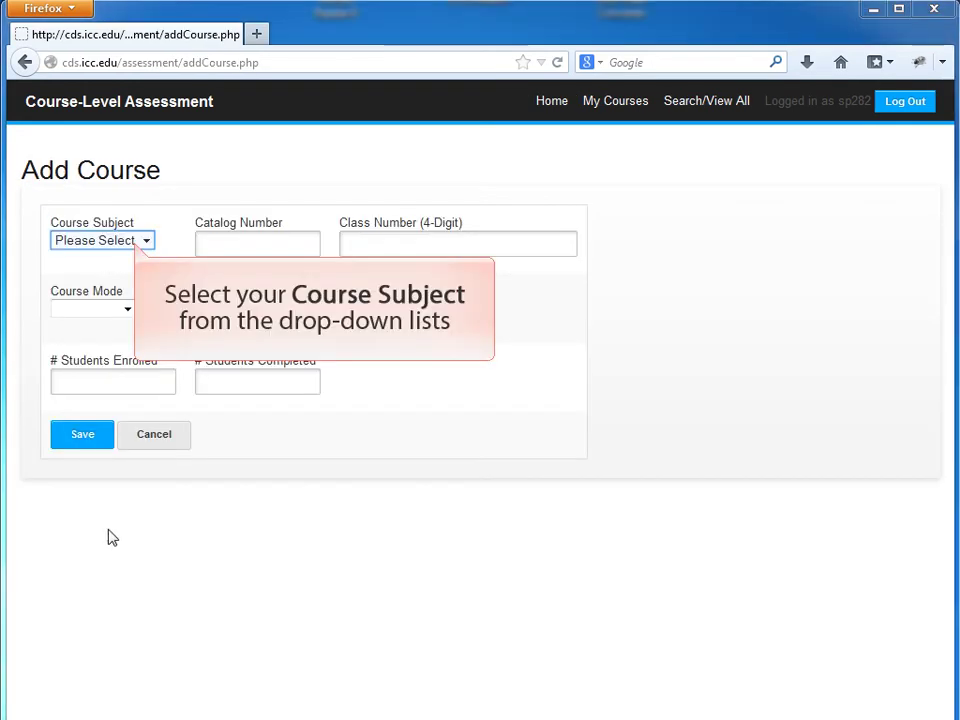
{"action": "left_click", "coordinate": [146, 242]}
{"action": "left_click_drag", "start_coordinate": [148, 285], "coordinate": [150, 418]}
{"action": "left_click", "coordinate": [100, 468]}
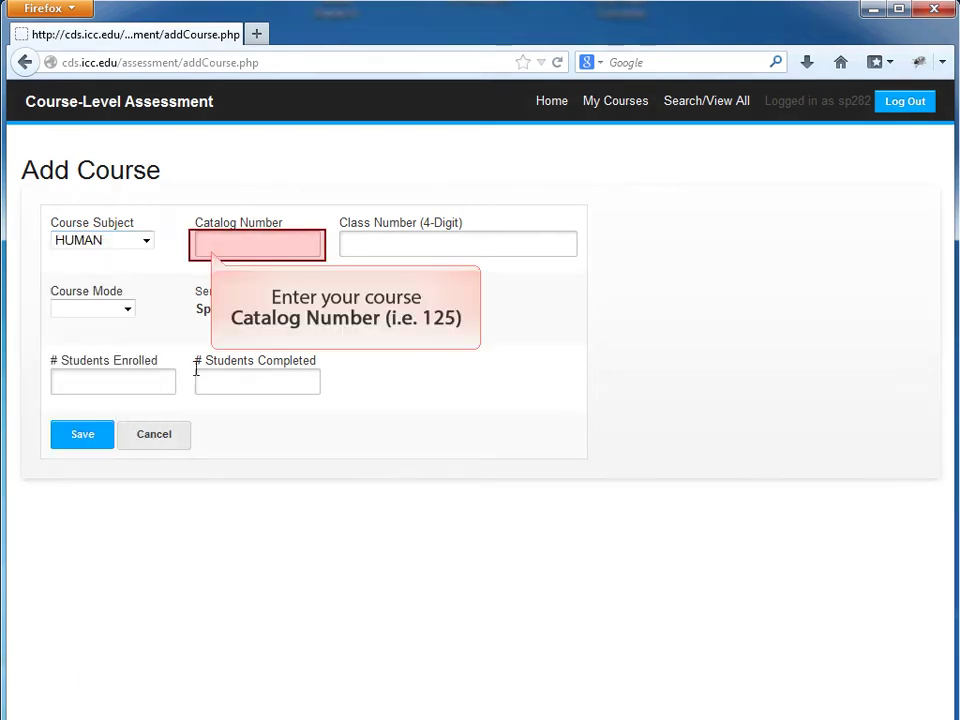
{"action": "left_click", "coordinate": [209, 243]}
{"action": "type", "text": "125"}
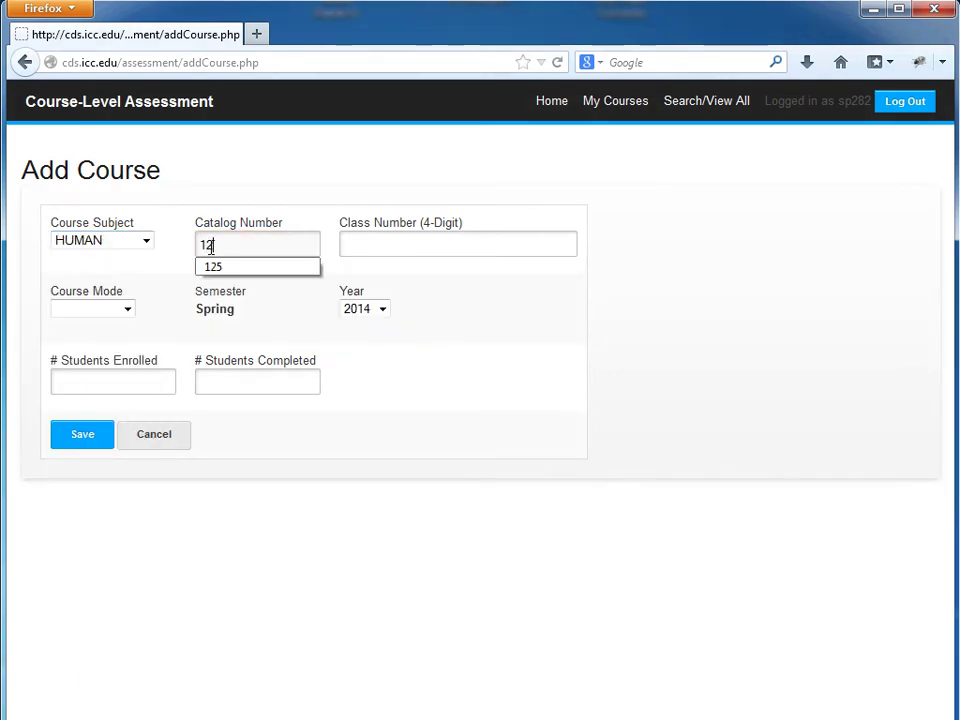
{"action": "left_click", "coordinate": [347, 242]}
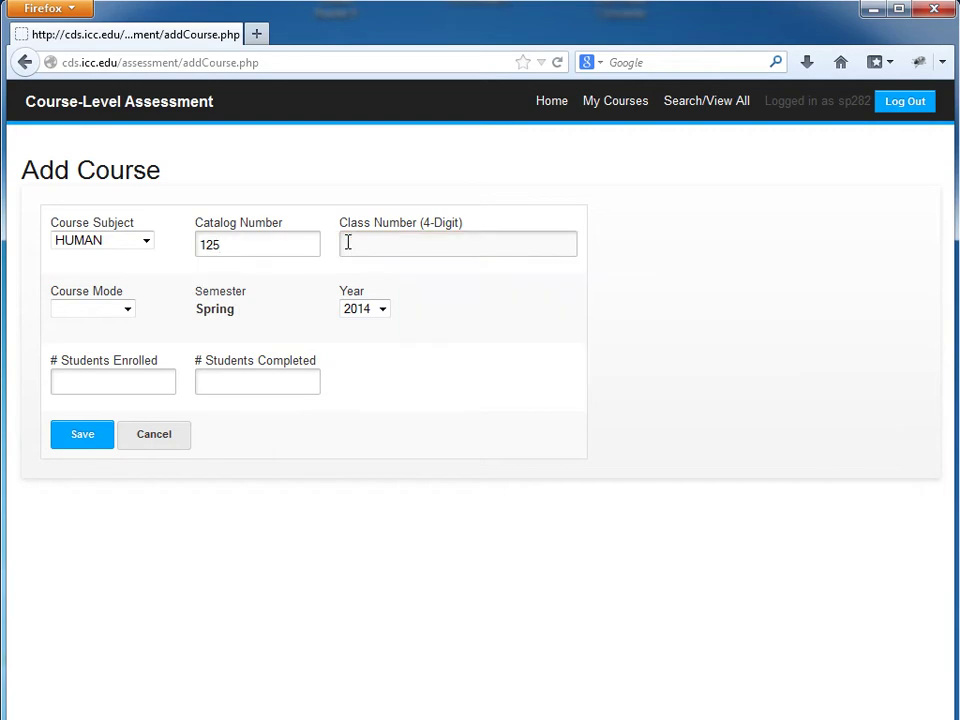
{"action": "type", "text": "2067"}
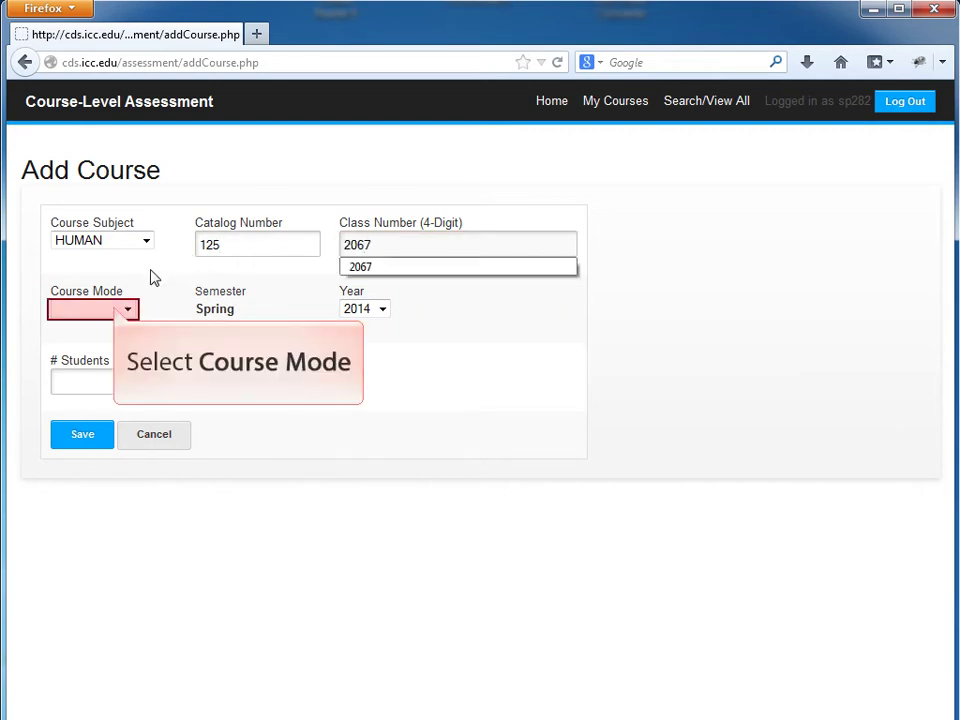
Step: Set course mode to Other, with 20 students enrolled and 20 completed
{"action": "left_click", "coordinate": [124, 309]}
{"action": "left_click", "coordinate": [86, 386]}
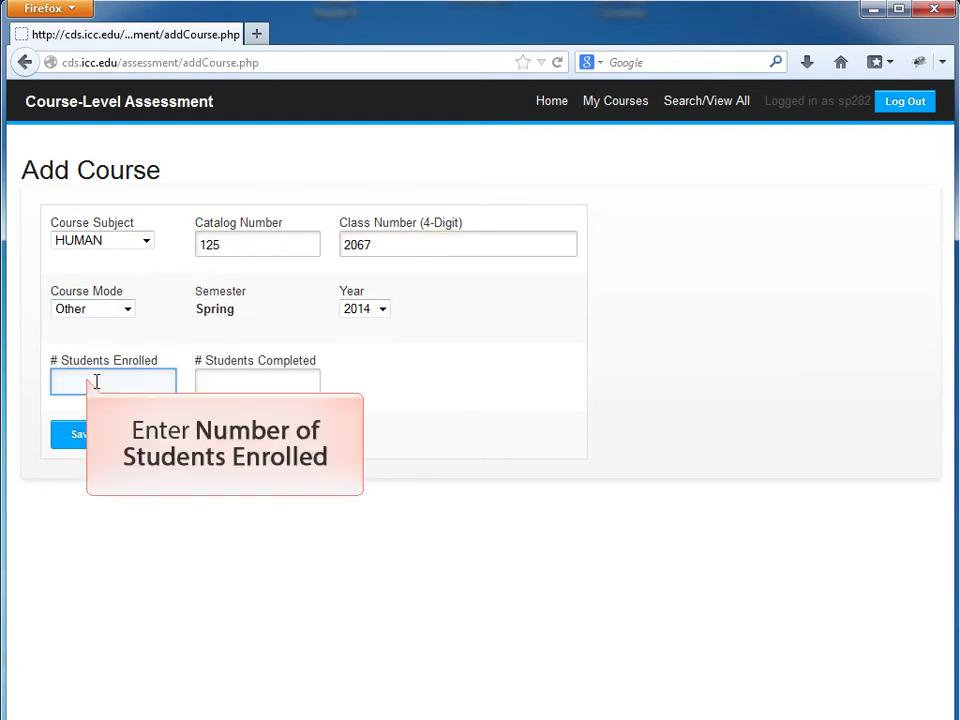
{"action": "left_click", "coordinate": [101, 374]}
{"action": "type", "text": "20"}
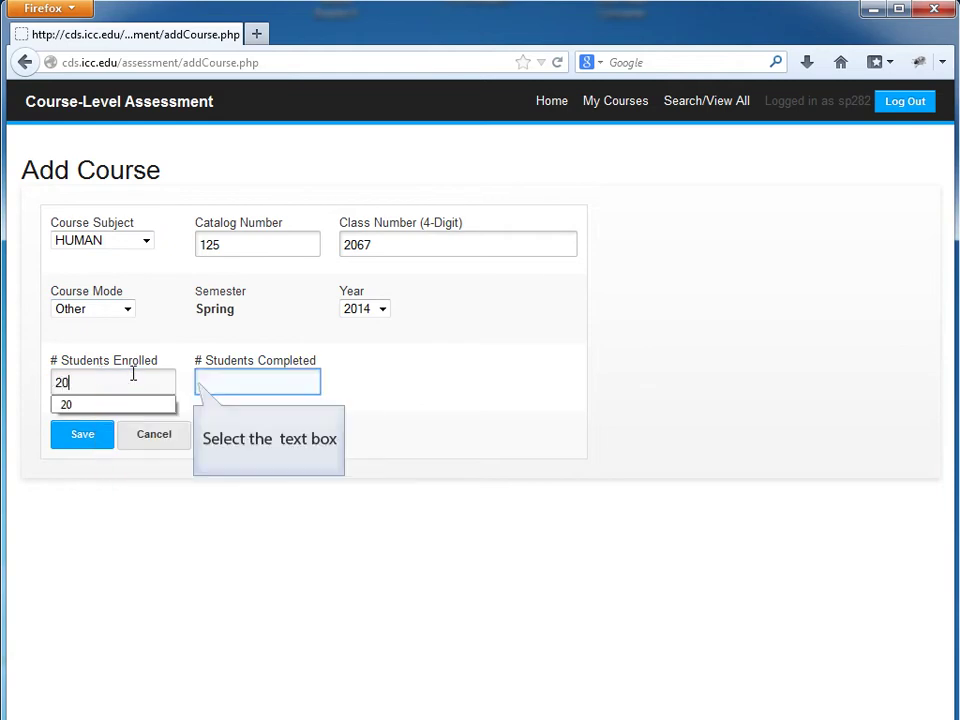
{"action": "left_click", "coordinate": [203, 381]}
{"action": "type", "text": "20"}
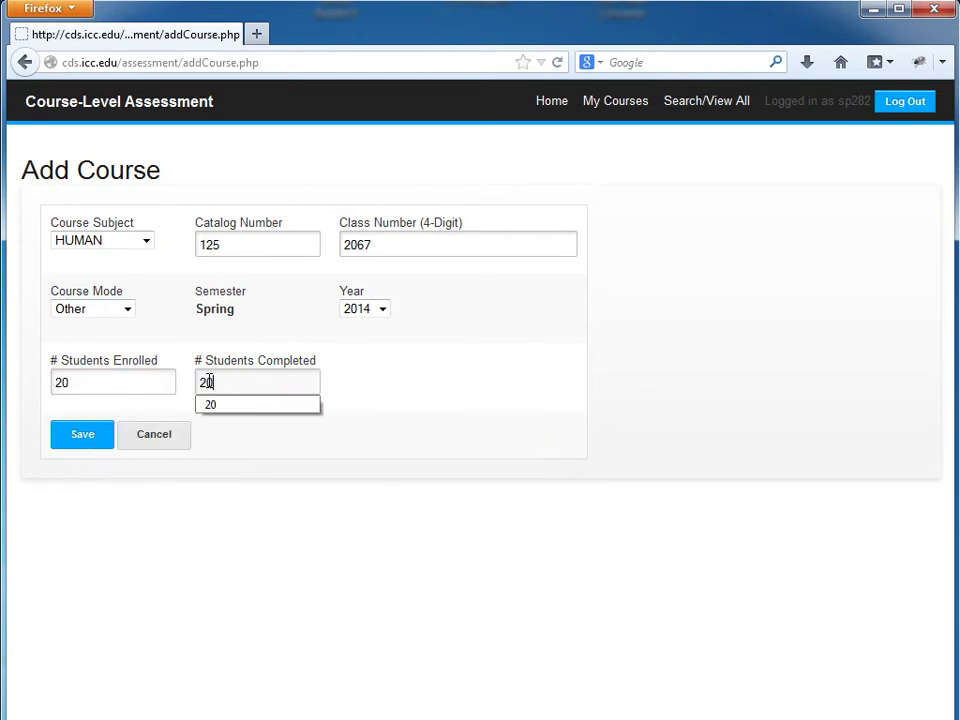
Step: Save the HUMAN 125 class 2067 course, then make the Firefox window narrower
{"action": "left_click", "coordinate": [84, 437]}
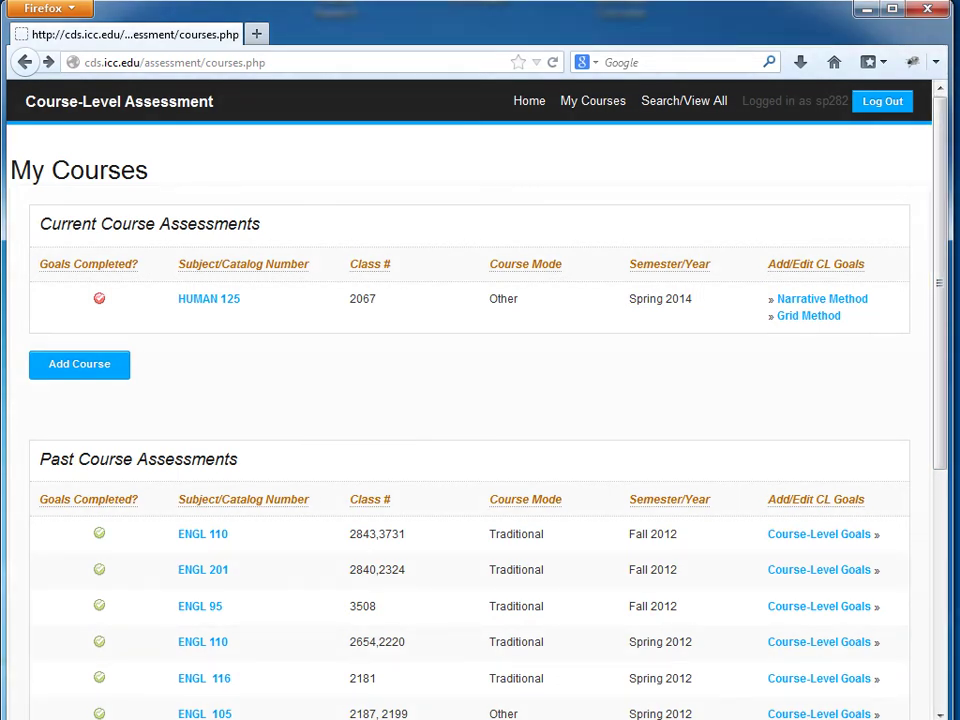
{"action": "left_click_drag", "start_coordinate": [950, 360], "coordinate": [501, 351]}
{"action": "mouse_move", "coordinate": [455, 383]}
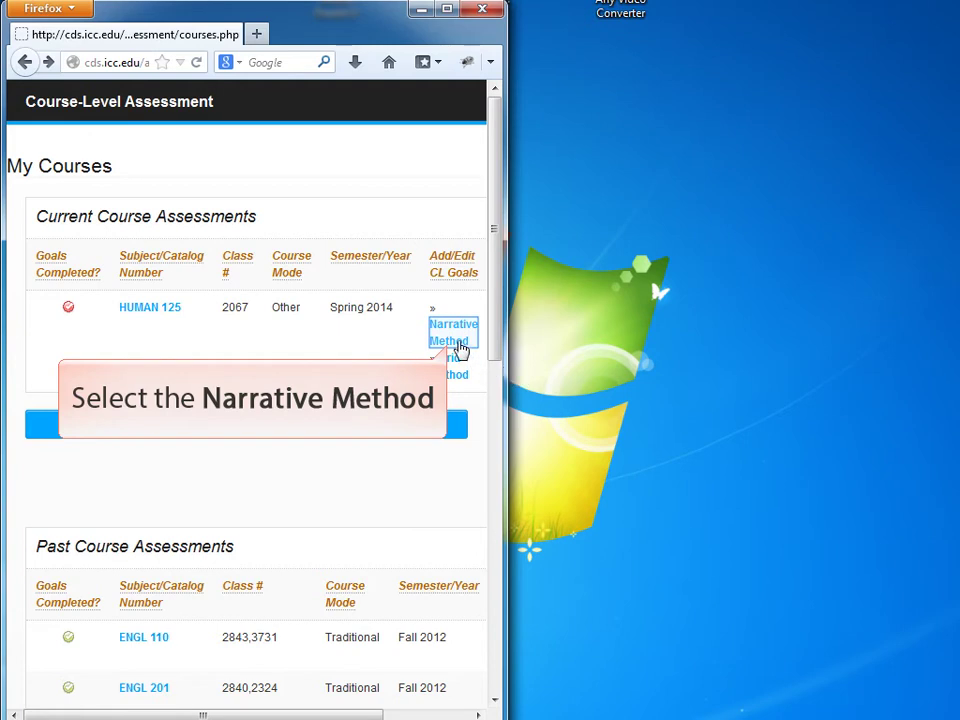
Step: Open HUMAN 125's Narrative Method goals, widen the window, and begin a new course-level goal
{"action": "left_click", "coordinate": [455, 330]}
{"action": "left_click_drag", "start_coordinate": [507, 330], "coordinate": [951, 314]}
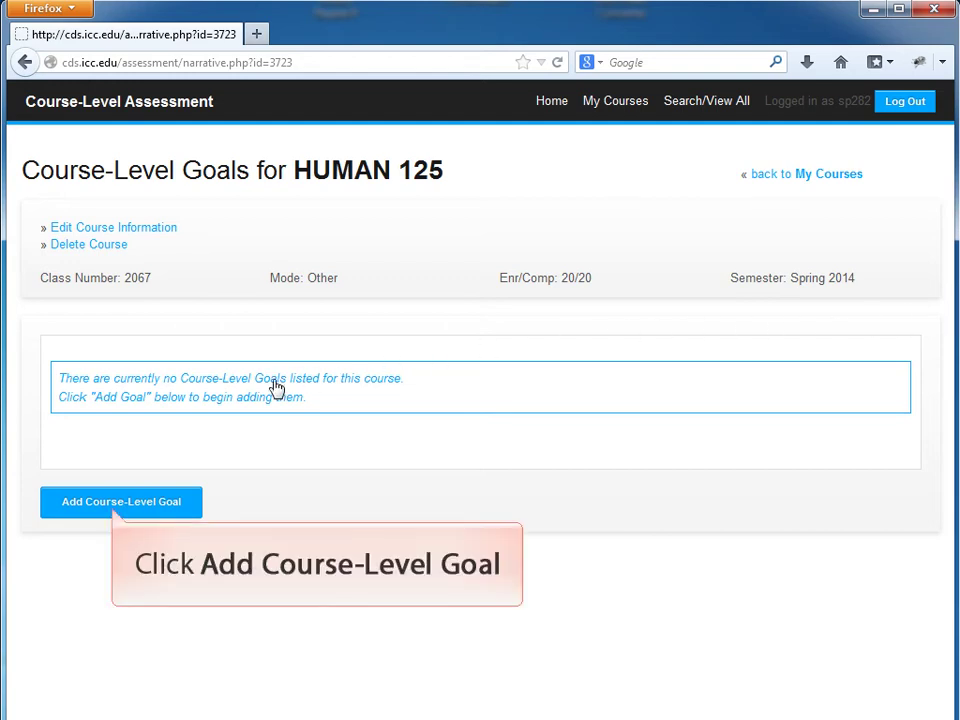
{"action": "left_click", "coordinate": [132, 505]}
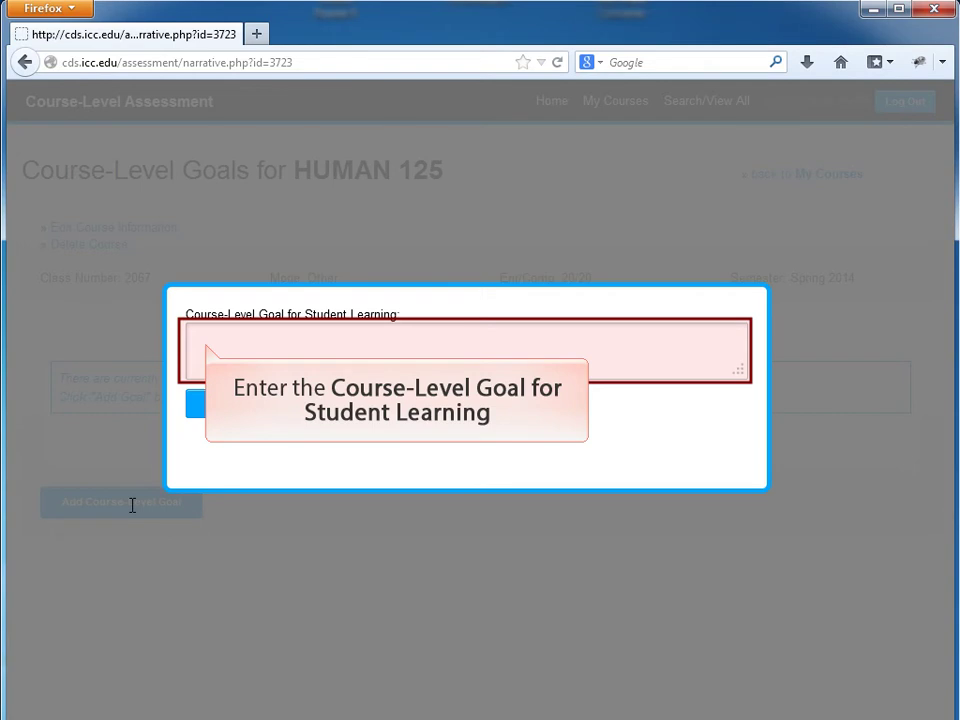
Step: Save the goal 'to write clear and perceptive analysis of works of literature, philosophy, and the arts'
{"action": "left_click", "coordinate": [221, 343]}
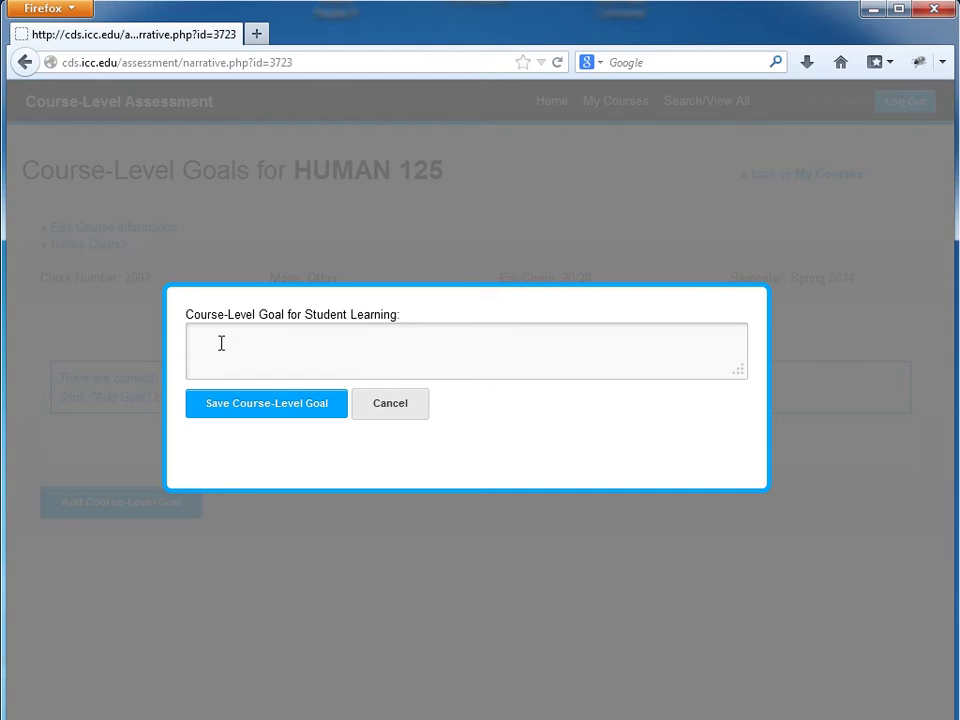
{"action": "type", "text": "to write clear and perceptive analysis of works of literature, philosophy, and the arts."}
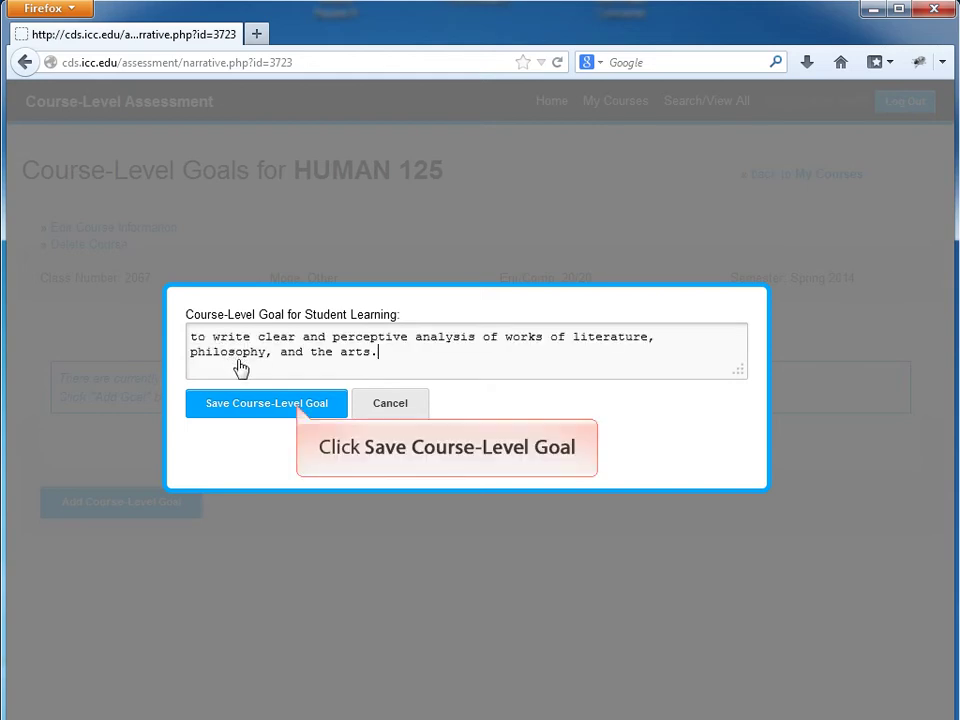
{"action": "left_click", "coordinate": [246, 410]}
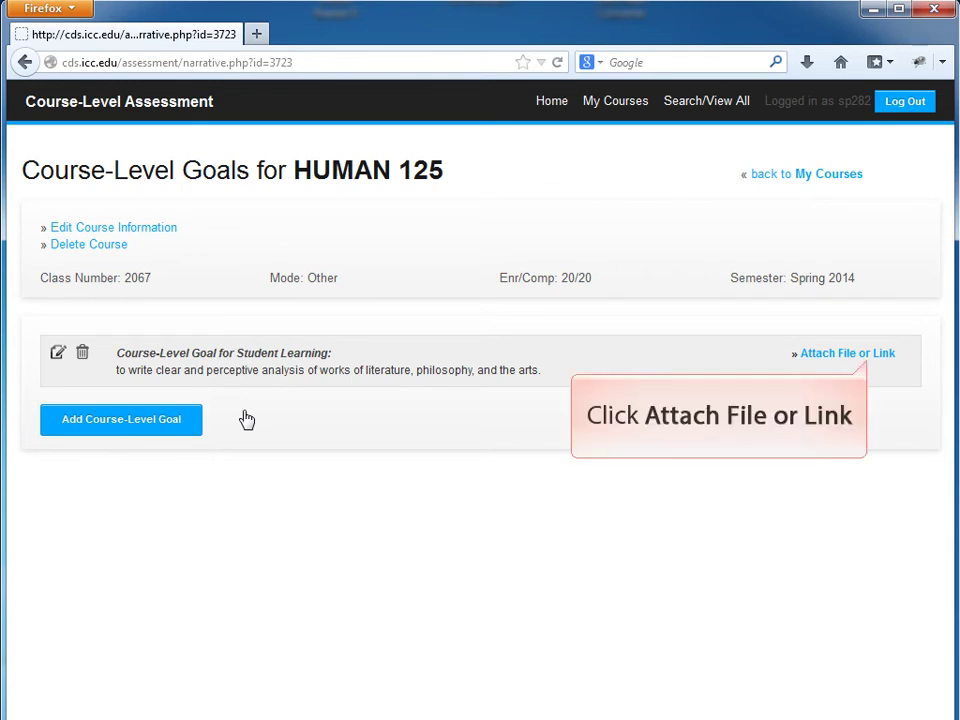
Step: Go to the goal's Attach File or Link page and scroll down to the Attach File section
{"action": "left_click", "coordinate": [857, 362]}
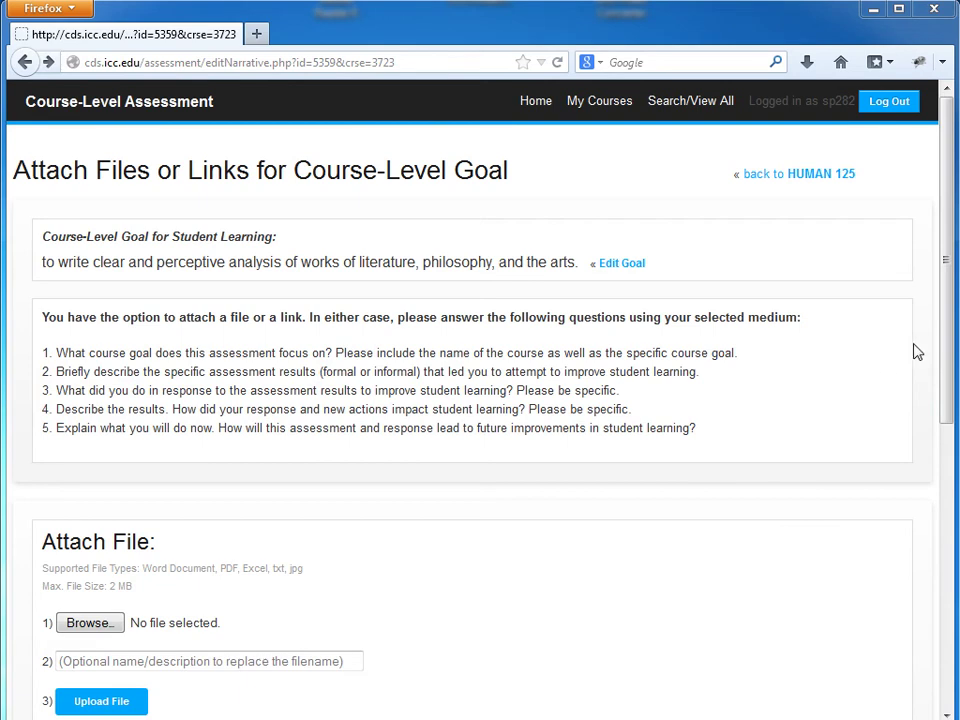
{"action": "left_click_drag", "start_coordinate": [948, 270], "coordinate": [951, 316]}
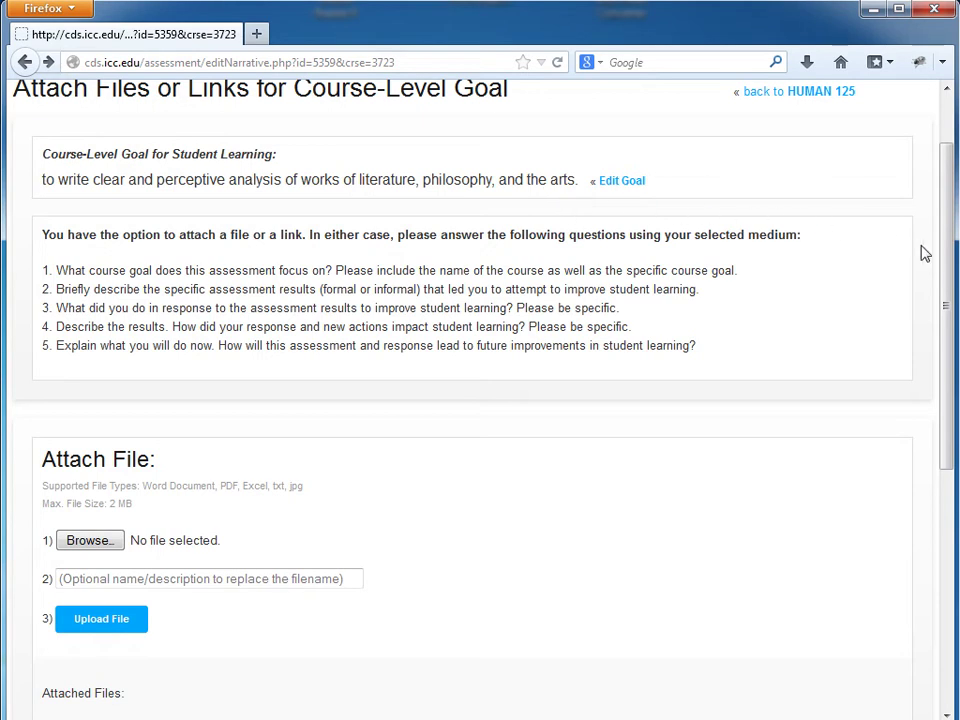
{"action": "scroll", "coordinate": [946, 285], "scroll_direction": "down", "scroll_amount": 2}
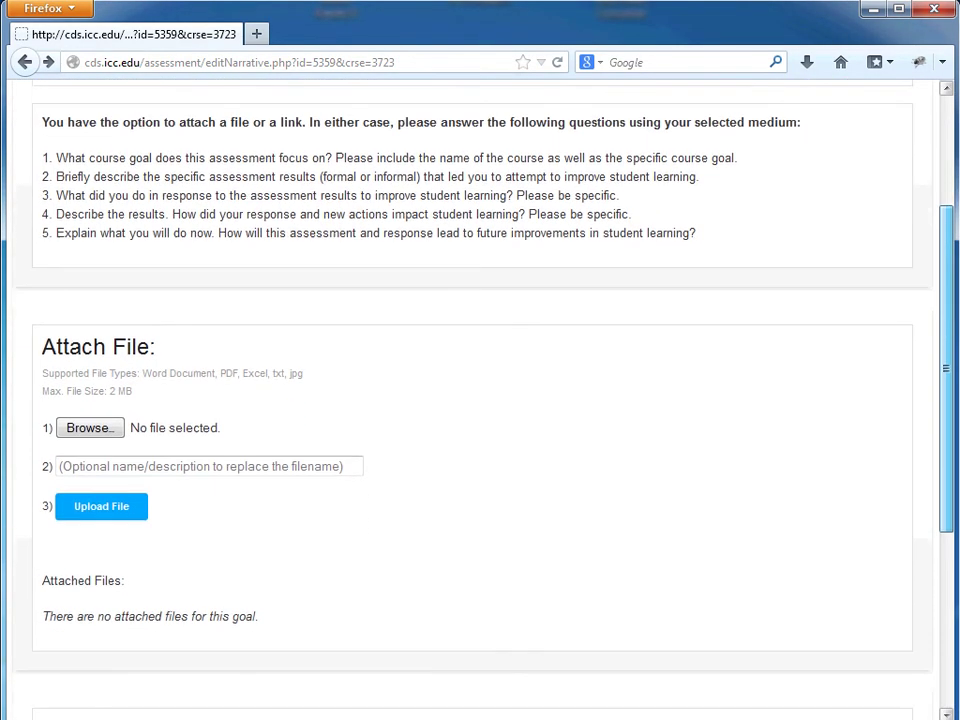
{"action": "scroll", "coordinate": [480, 400], "scroll_direction": "down", "scroll_amount": 1}
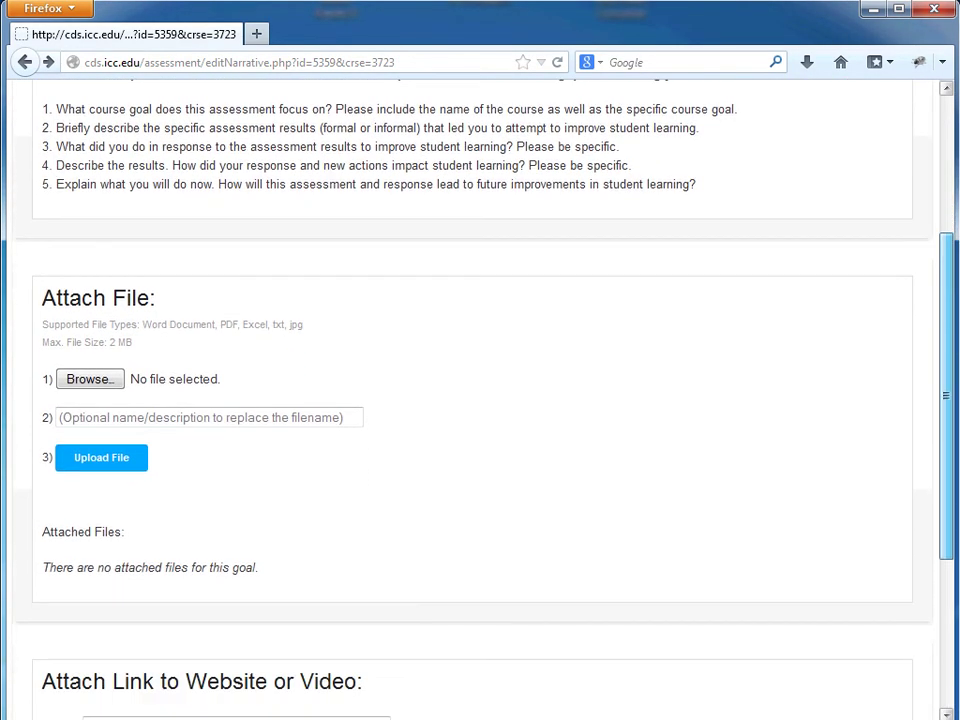
Step: Upload Humanities 125 Spring Course level Assessment.doc as an attached file for the goal
{"action": "left_click", "coordinate": [88, 383]}
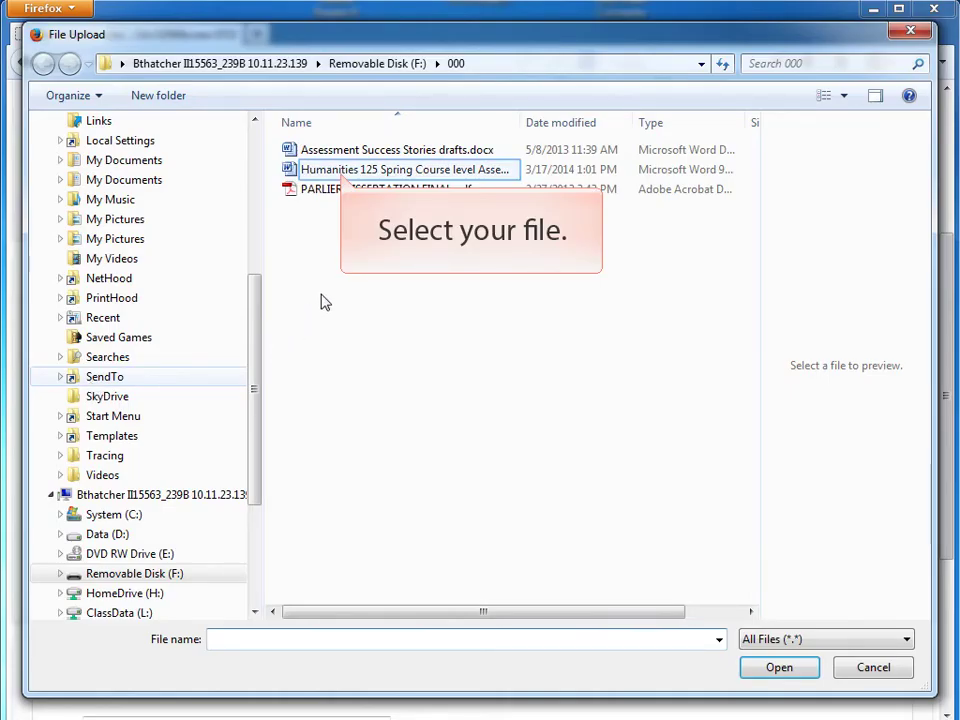
{"action": "left_click", "coordinate": [357, 172]}
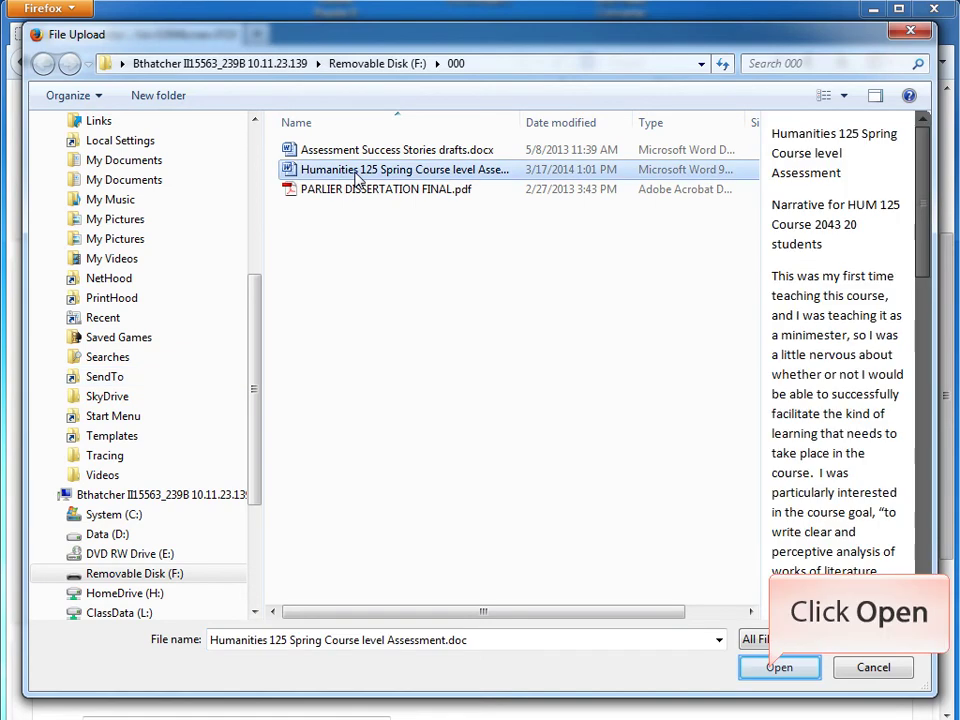
{"action": "left_click", "coordinate": [781, 668]}
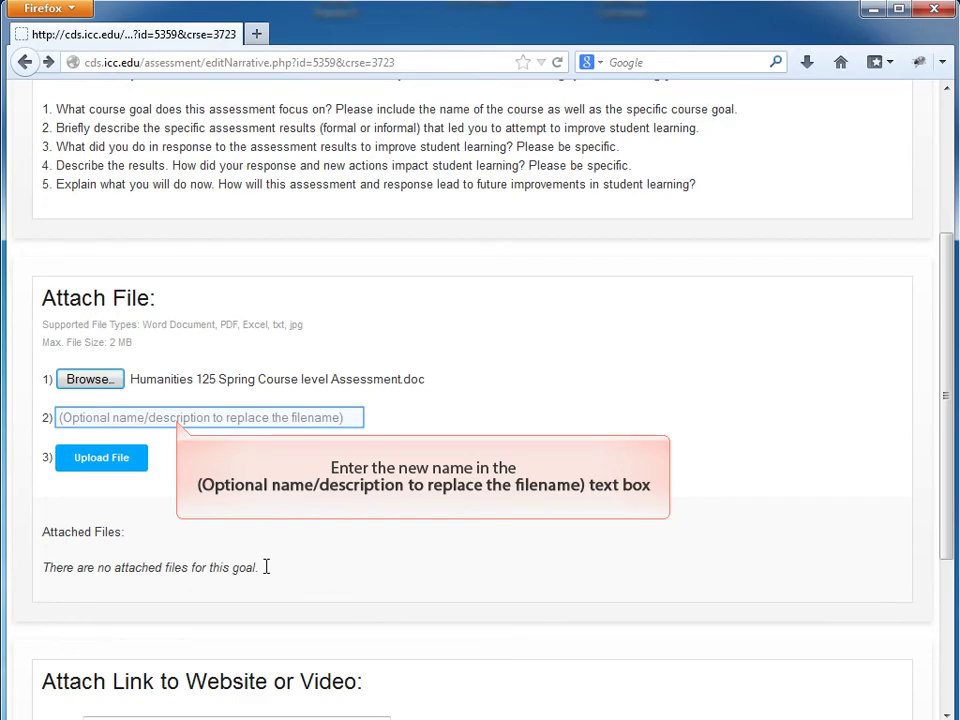
{"action": "left_click", "coordinate": [191, 420]}
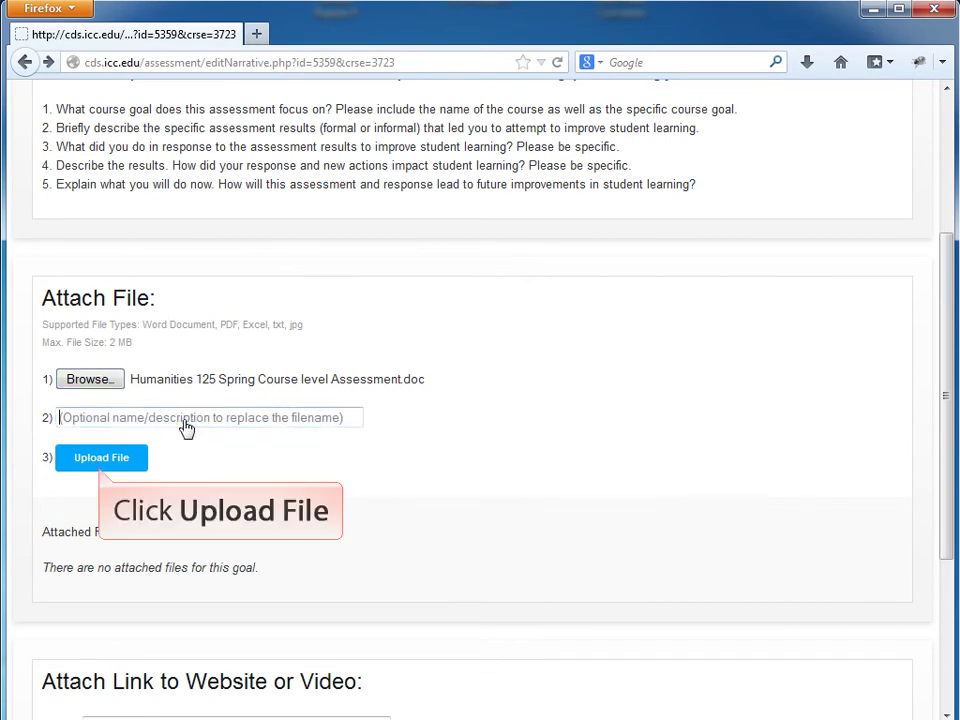
{"action": "left_click", "coordinate": [132, 463]}
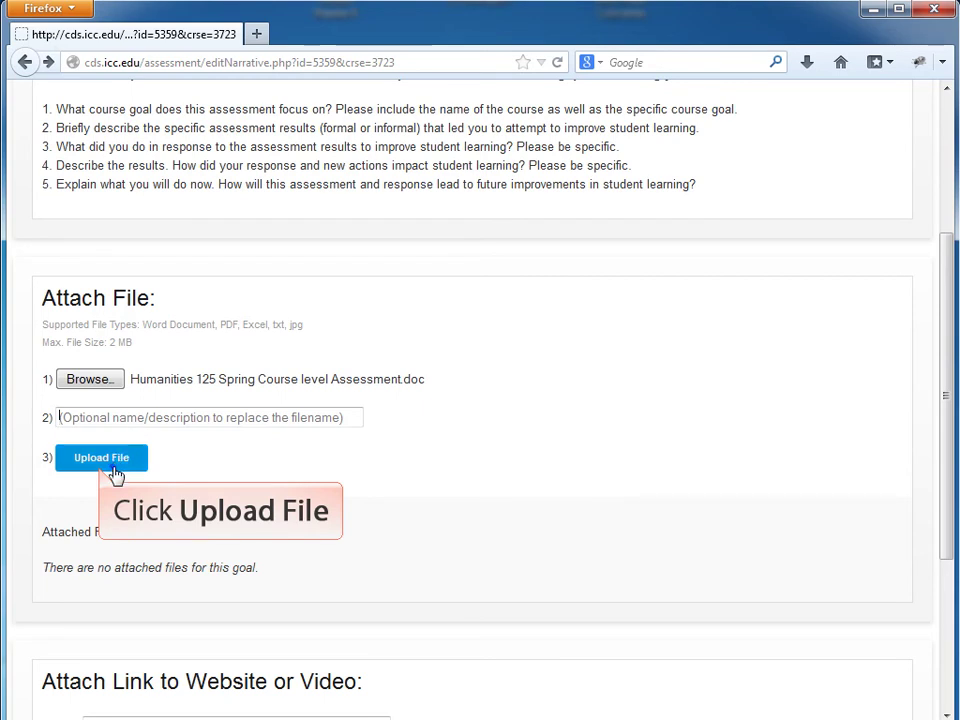
{"action": "left_click_drag", "start_coordinate": [949, 343], "coordinate": [957, 447]}
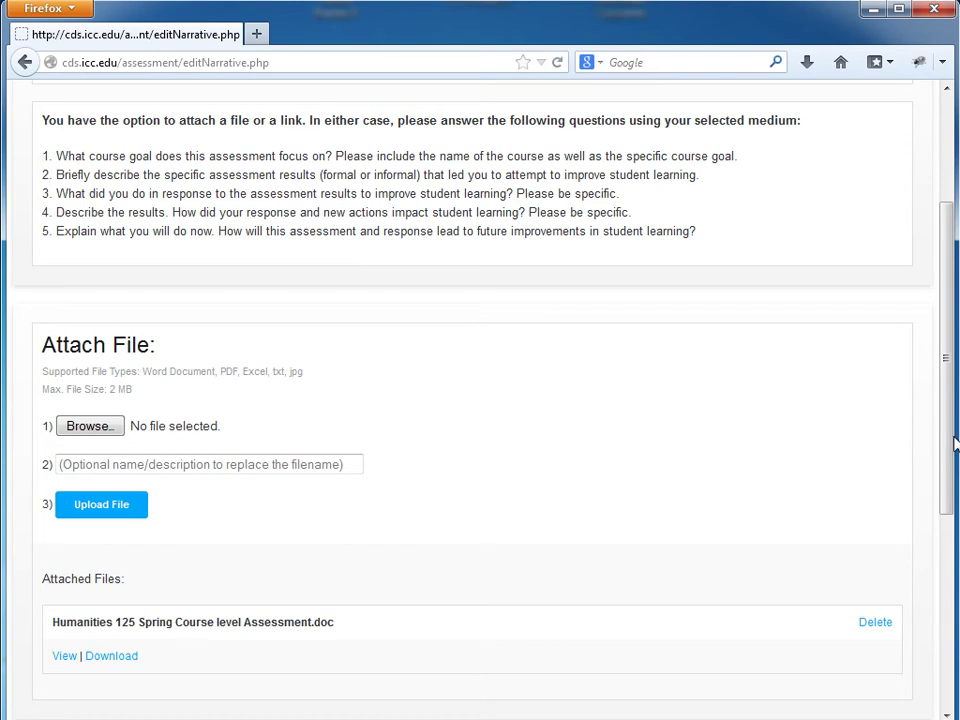
{"action": "left_click_drag", "start_coordinate": [951, 365], "coordinate": [951, 531]}
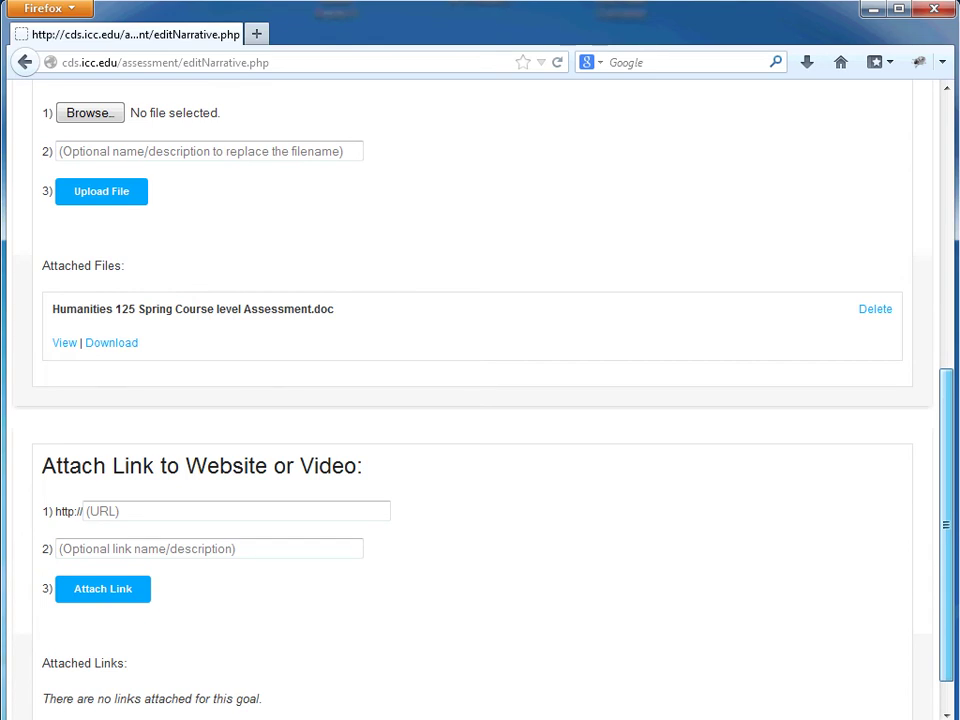
{"action": "left_click_drag", "start_coordinate": [945, 525], "coordinate": [950, 250]}
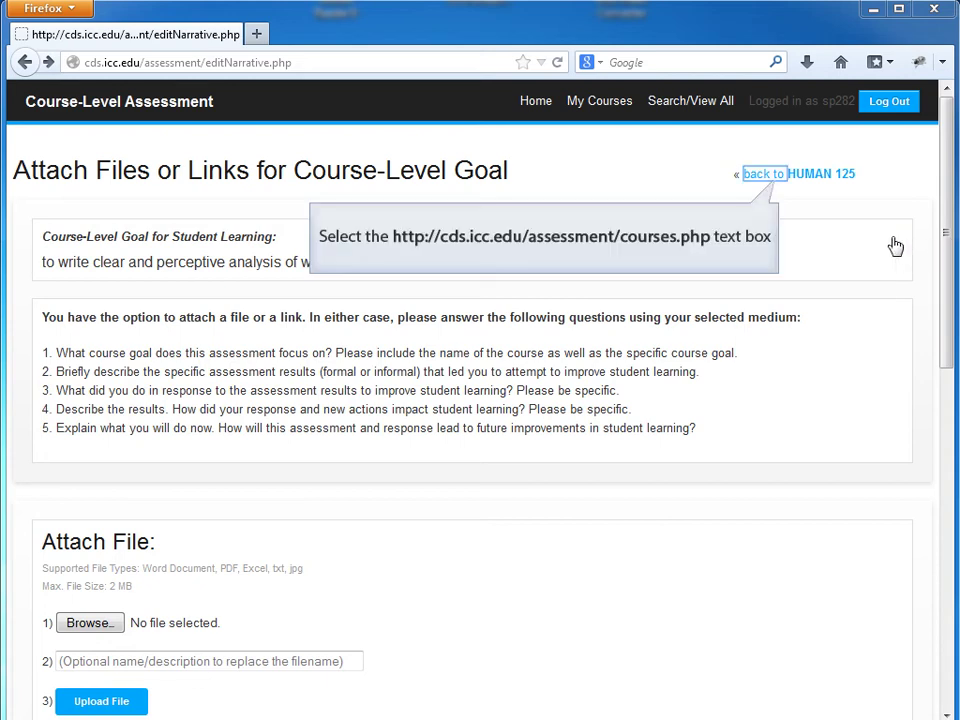
Step: Back on My Courses, edit HUMAN 125's info to mark goals completed and submit
{"action": "left_click", "coordinate": [771, 180]}
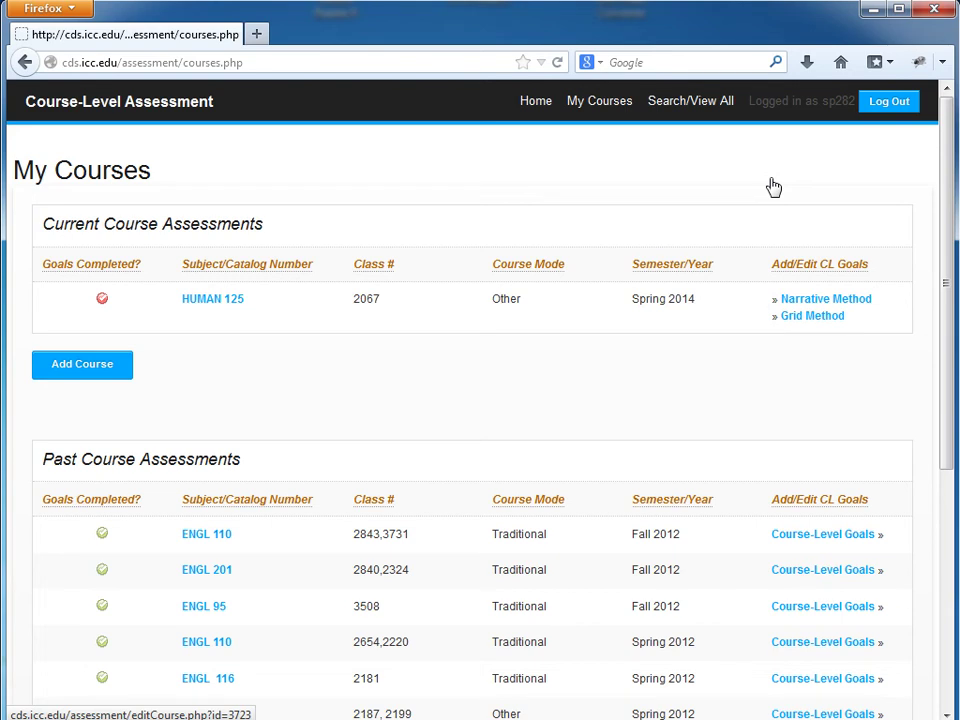
{"action": "left_click", "coordinate": [102, 299]}
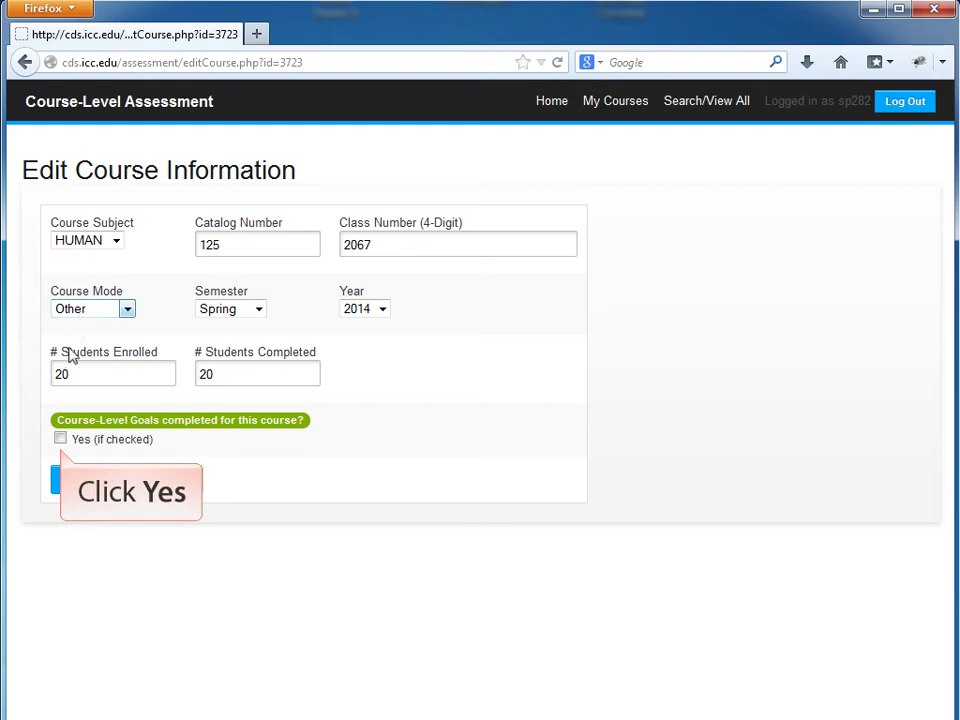
{"action": "left_click", "coordinate": [60, 440]}
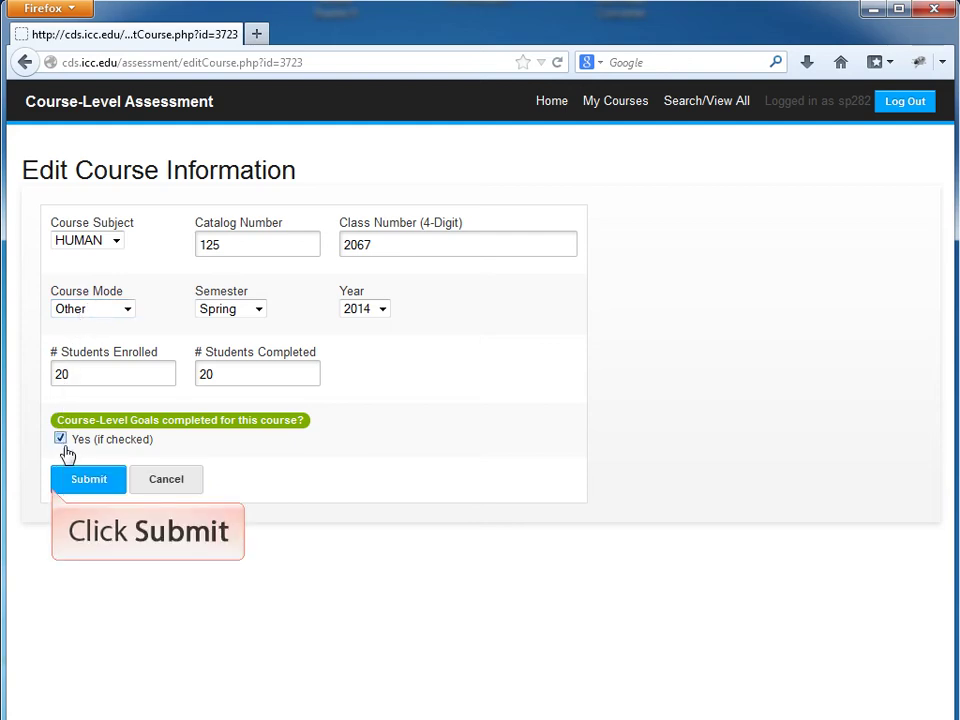
{"action": "left_click", "coordinate": [69, 488]}
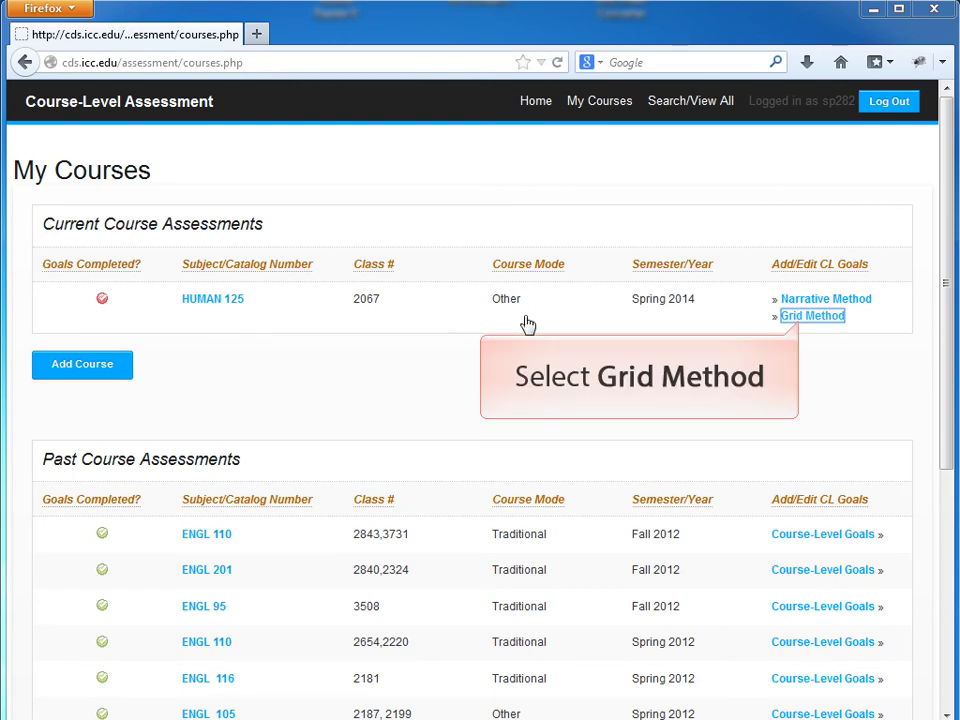
Step: Under Grid Method, save the goal 'to write clear and perceptive analysis of works of literature, philosophy, and the arts'
{"action": "left_click", "coordinate": [801, 316]}
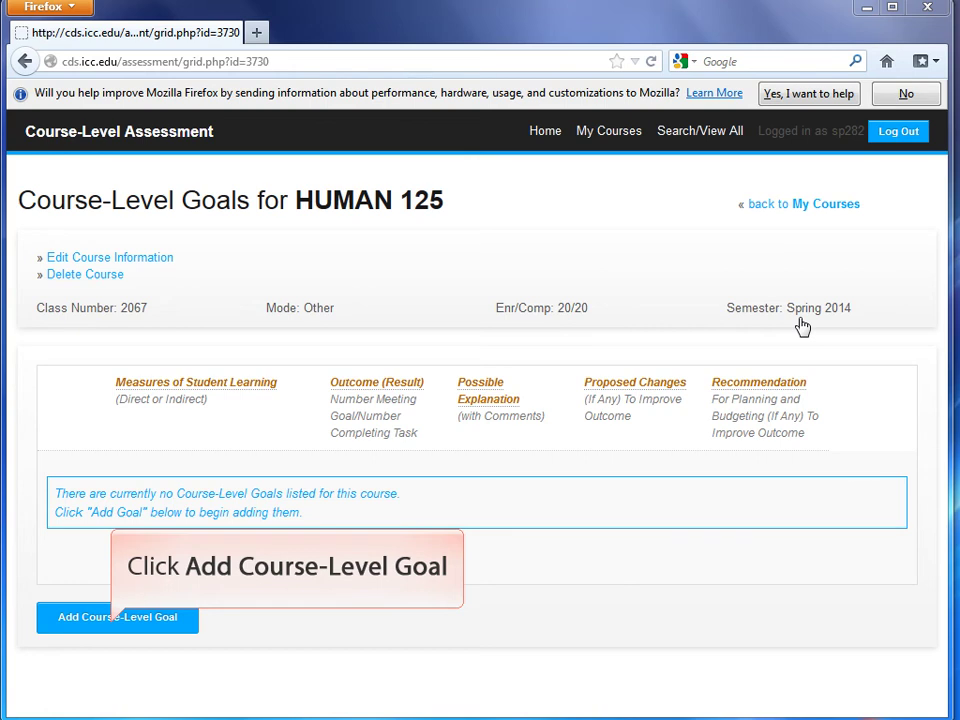
{"action": "left_click", "coordinate": [128, 630]}
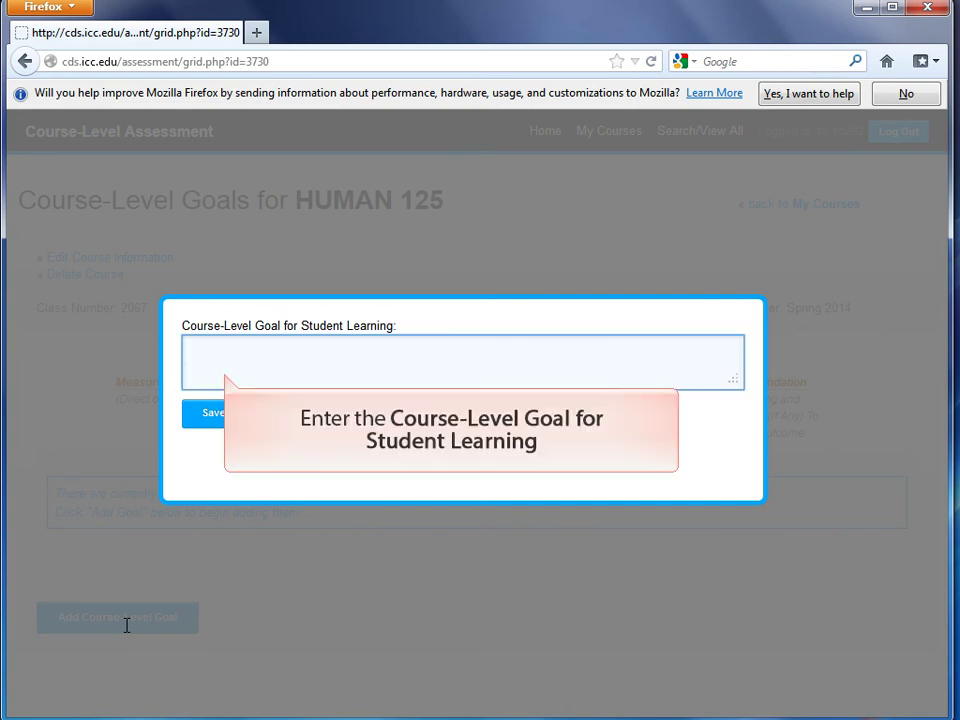
{"action": "left_click", "coordinate": [212, 355]}
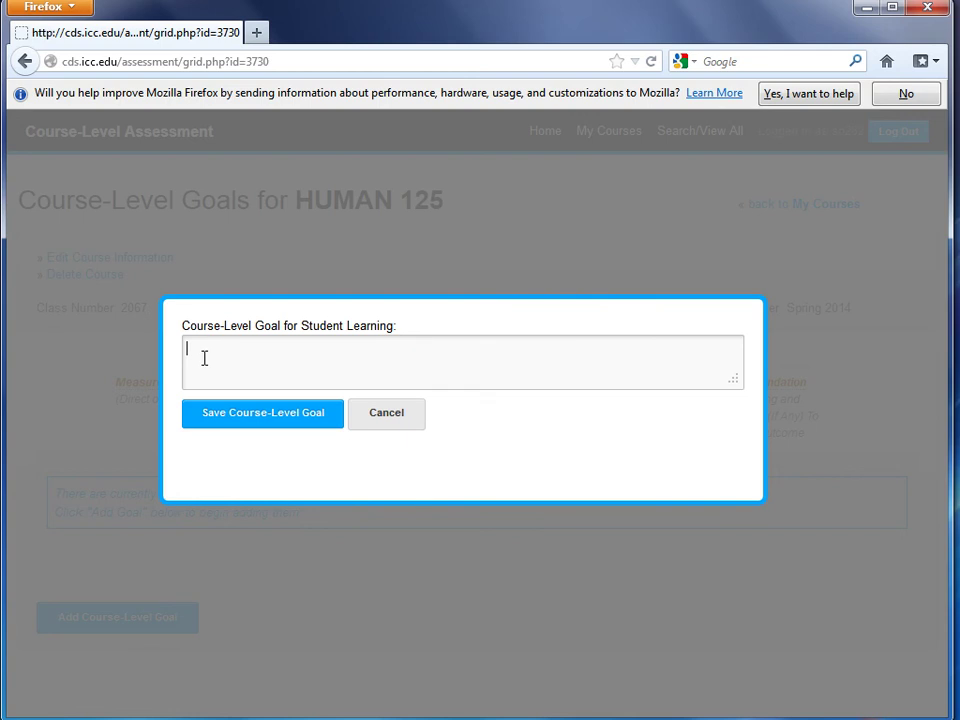
{"action": "type", "text": "to write clear and perceptive analysis of works of literature, philosophy, and the arts."}
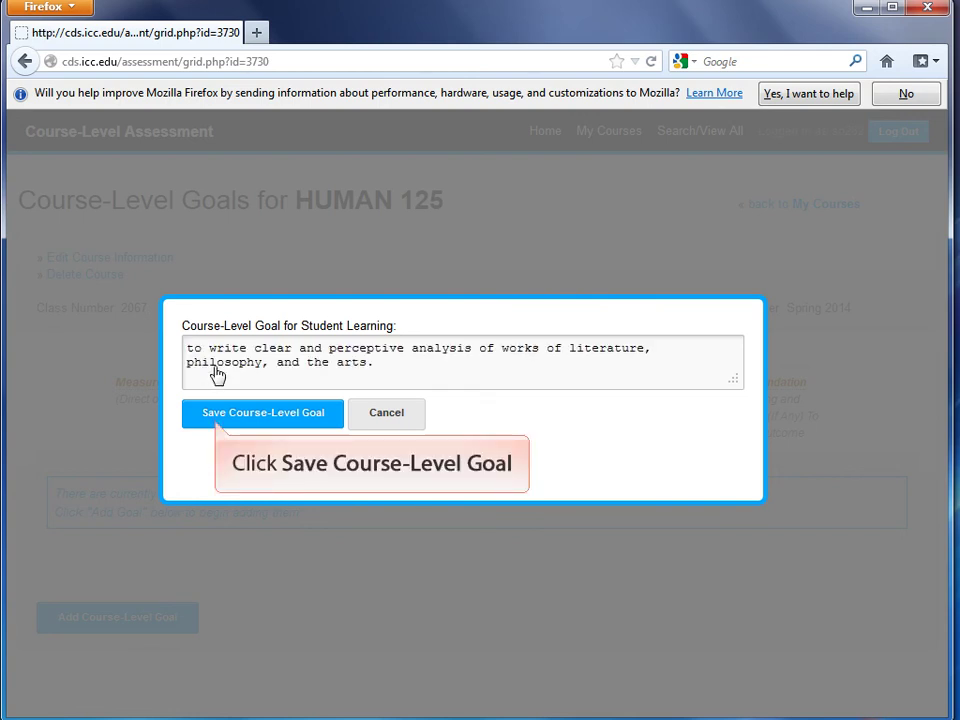
{"action": "left_click", "coordinate": [230, 426]}
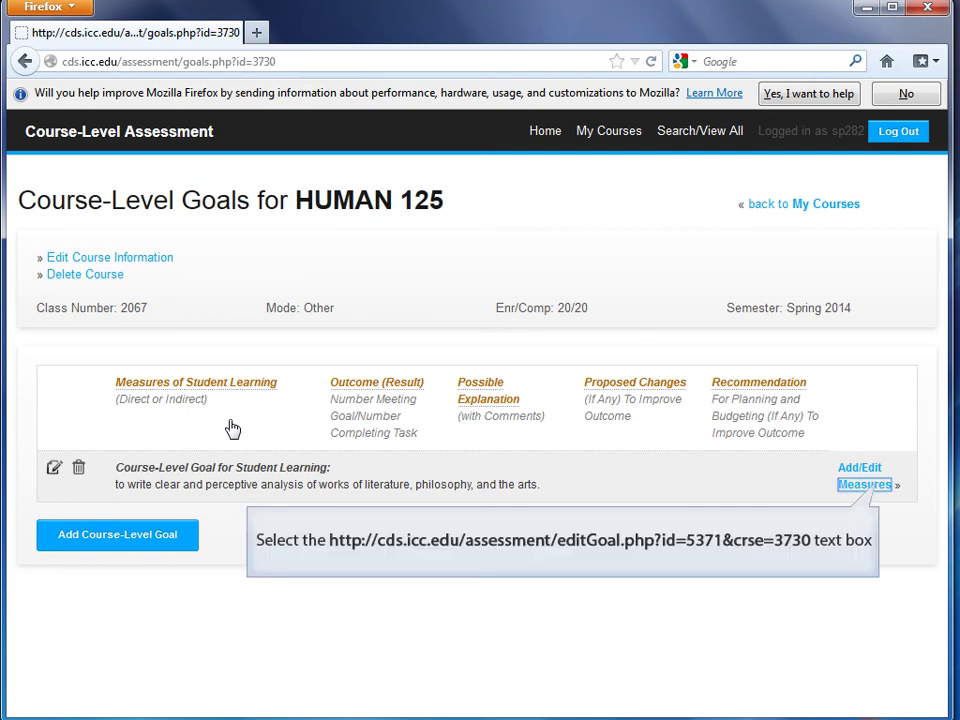
Step: Add an in-class essays measure with 20 of 20 meeting the goal, Acceptable comments and proposed changes
{"action": "left_click", "coordinate": [866, 484]}
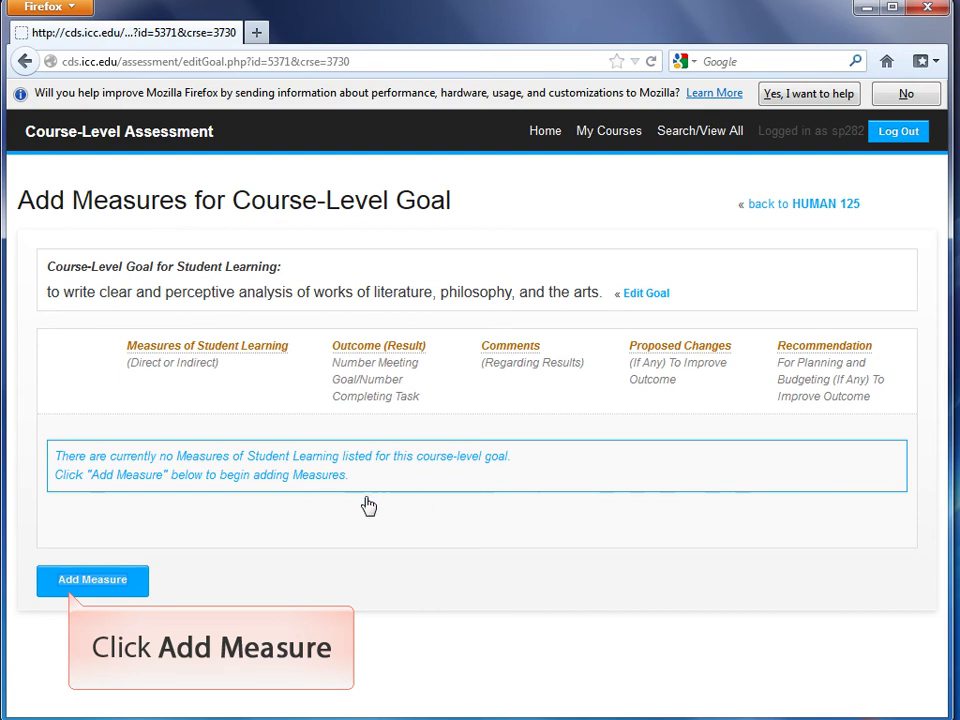
{"action": "left_click", "coordinate": [85, 588]}
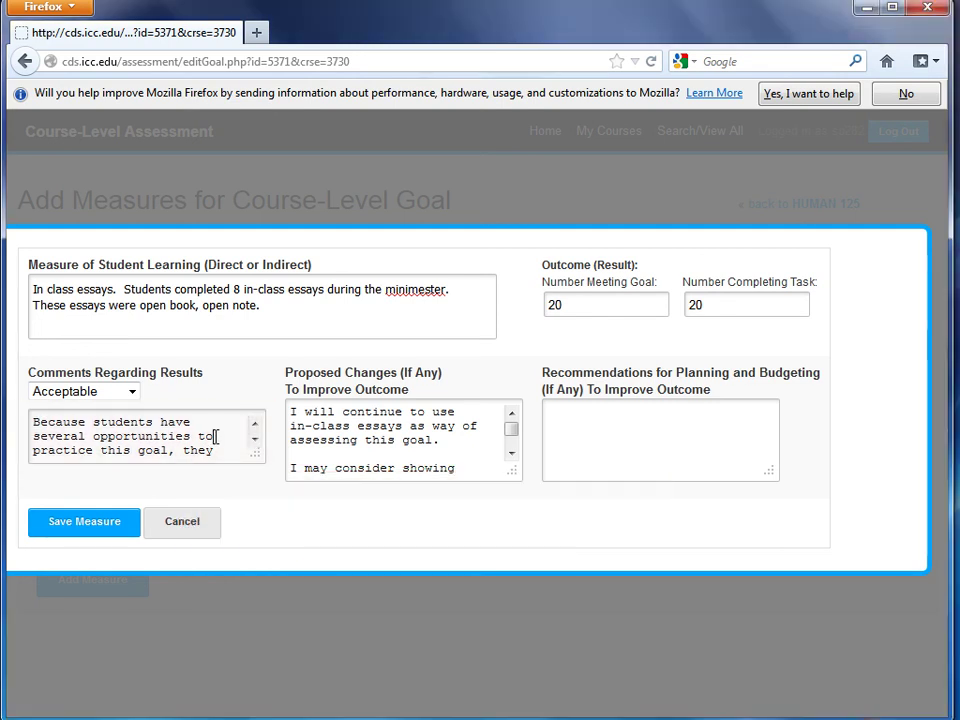
{"action": "type", "text": "are all successful by the end of the course. On the first in-class essay, only"}
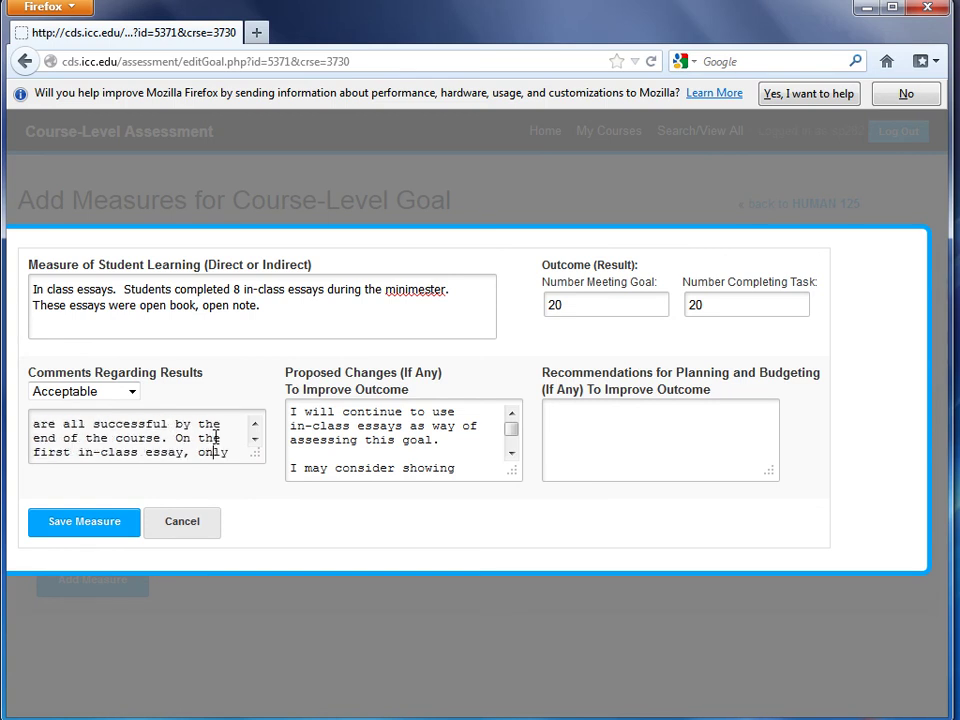
{"action": "type", "text": " 12 of the 20 students demonstrated the level of analysis I was looking for. Multiple opportunities are also necessary because the goal asks for students to analysis various types of texts, including literature and visual arts."}
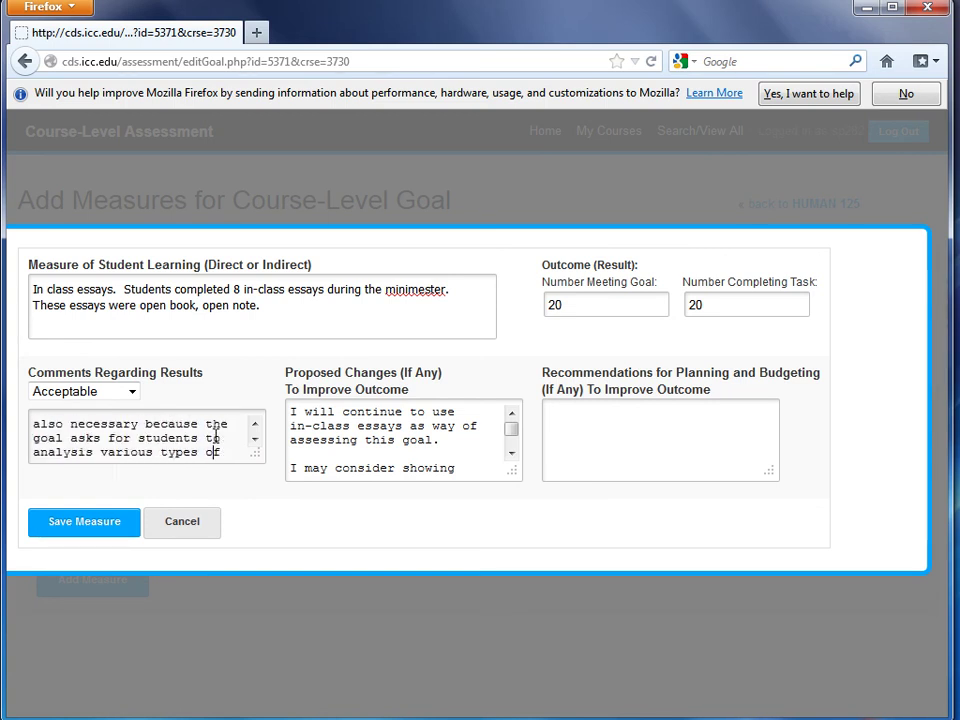
{"action": "scroll", "coordinate": [218, 438], "scroll_direction": "up", "scroll_amount": 5}
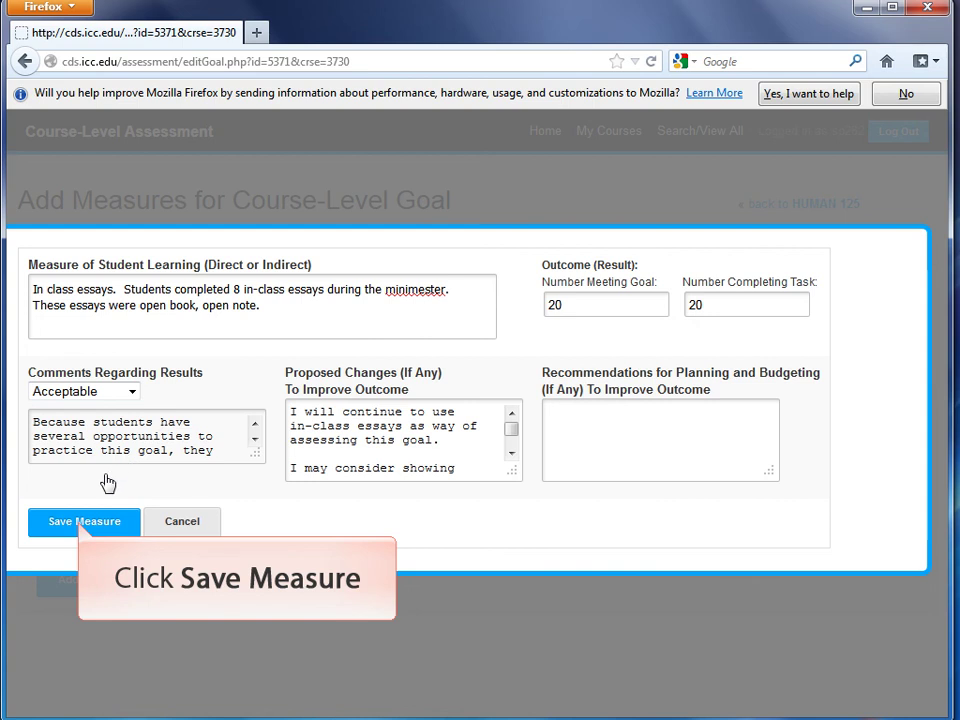
Step: Save the in-class essays measure and check its 20/20 = 100% row under the goal
{"action": "left_click", "coordinate": [93, 528]}
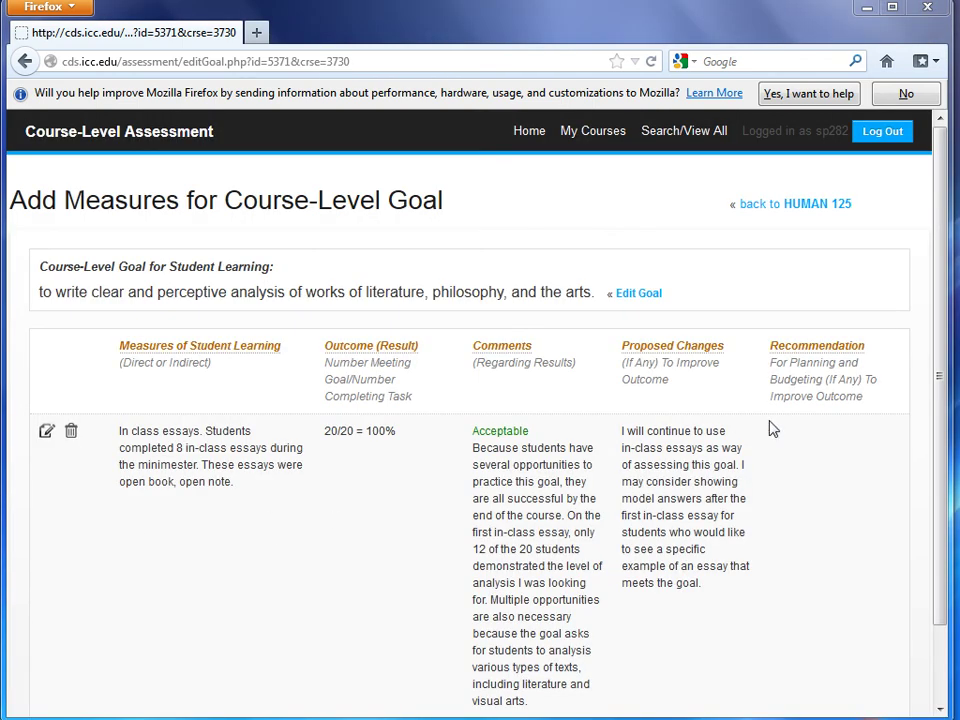
{"action": "left_click_drag", "start_coordinate": [938, 204], "coordinate": [950, 275]}
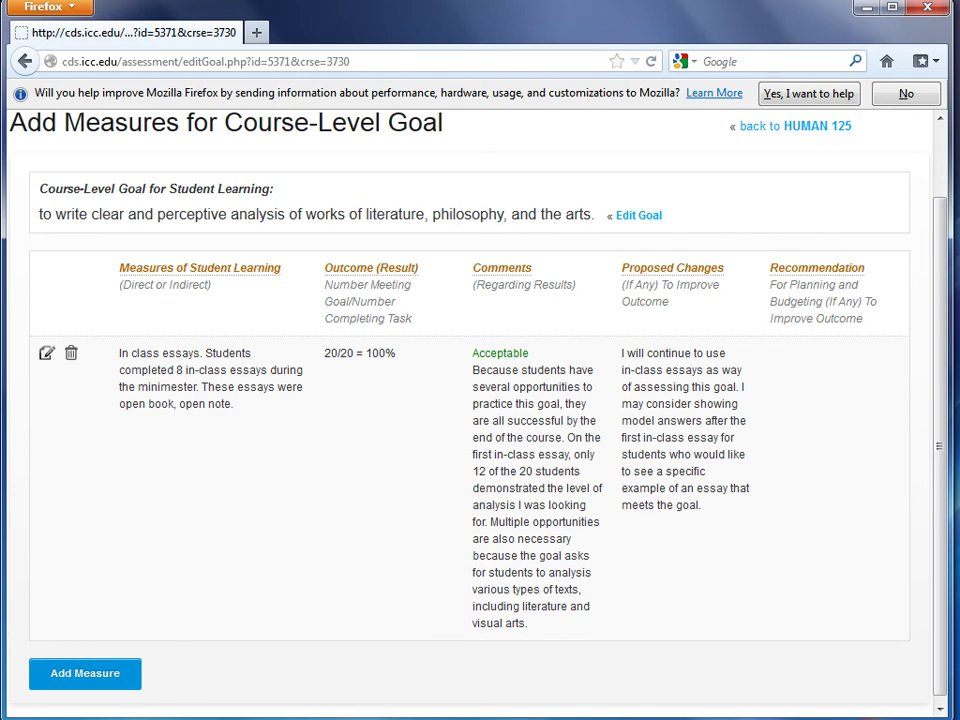
{"action": "left_click_drag", "start_coordinate": [937, 497], "coordinate": [934, 422]}
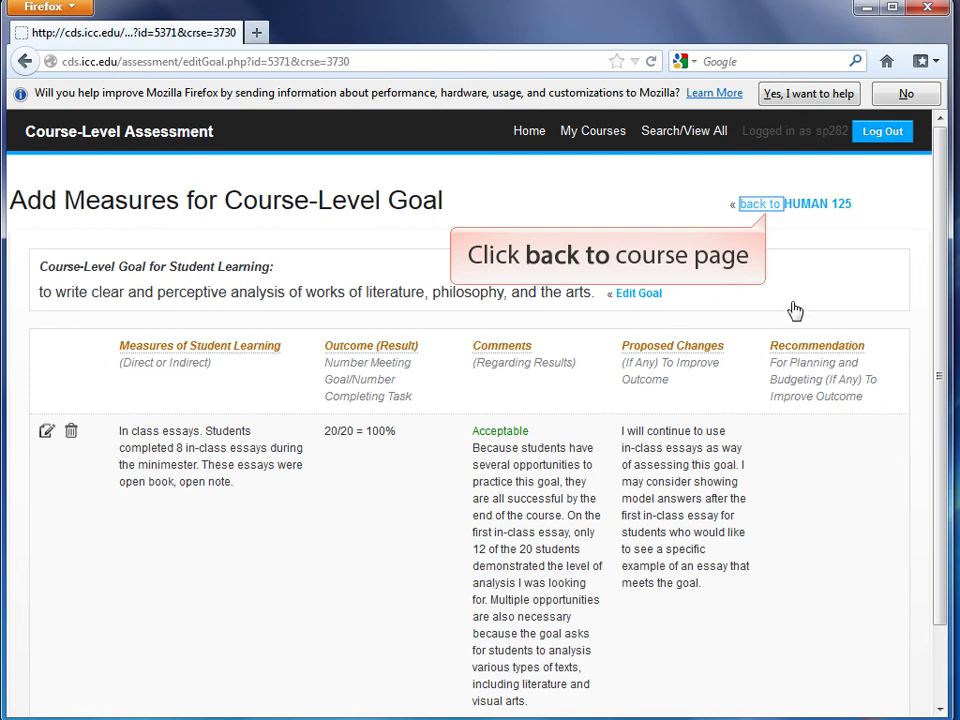
Step: Back in My Courses, mark HUMAN 125's course-level goals completed with 'Yes' and submit
{"action": "left_click", "coordinate": [785, 210]}
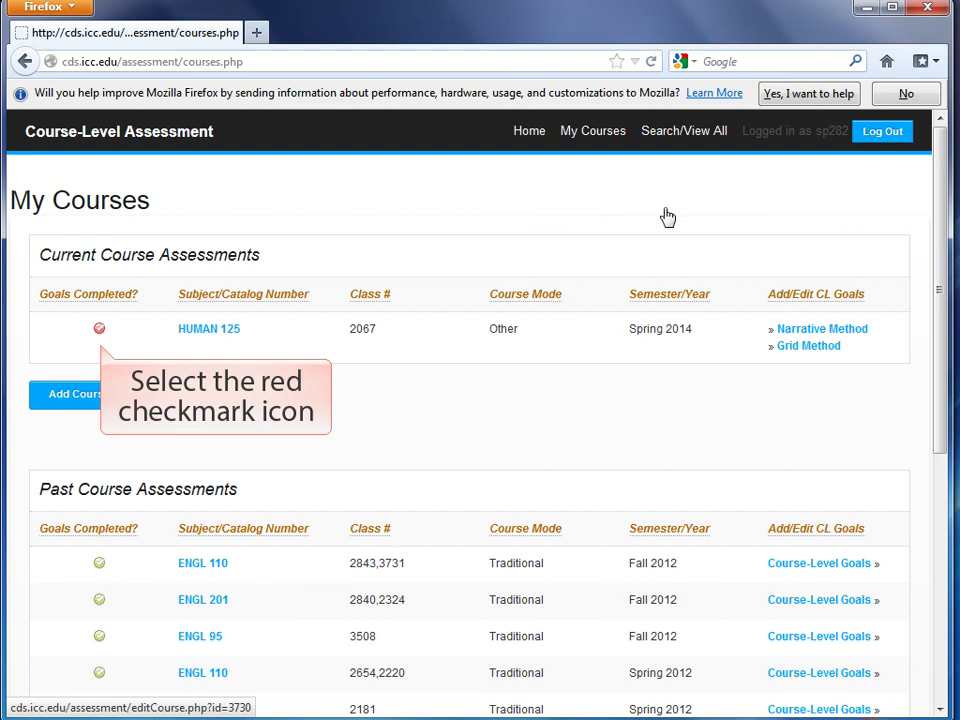
{"action": "left_click", "coordinate": [99, 332]}
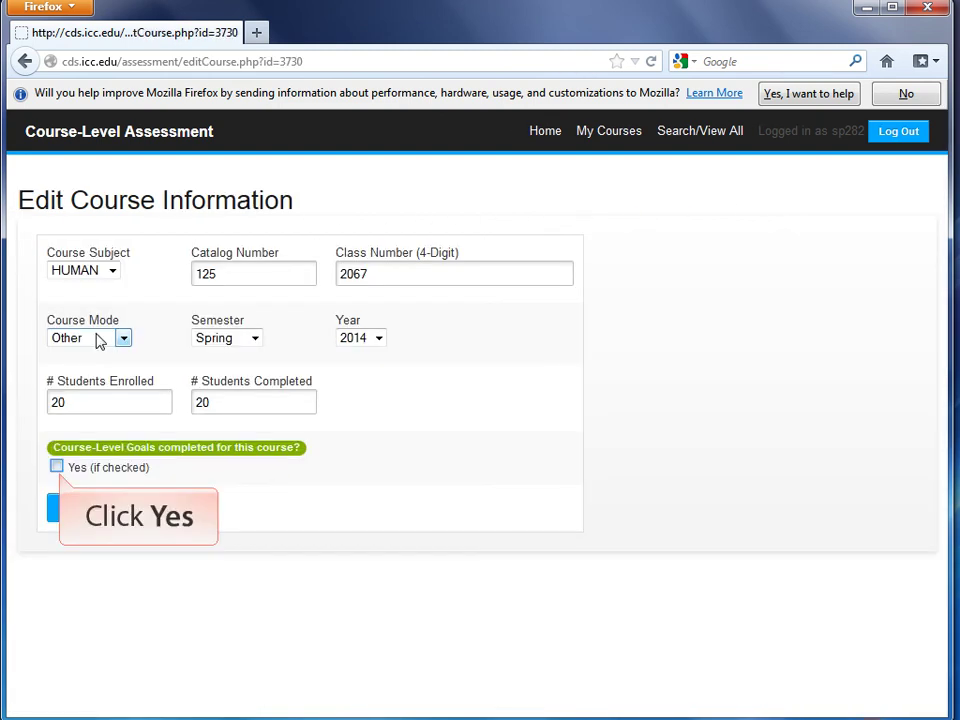
{"action": "left_click", "coordinate": [56, 467]}
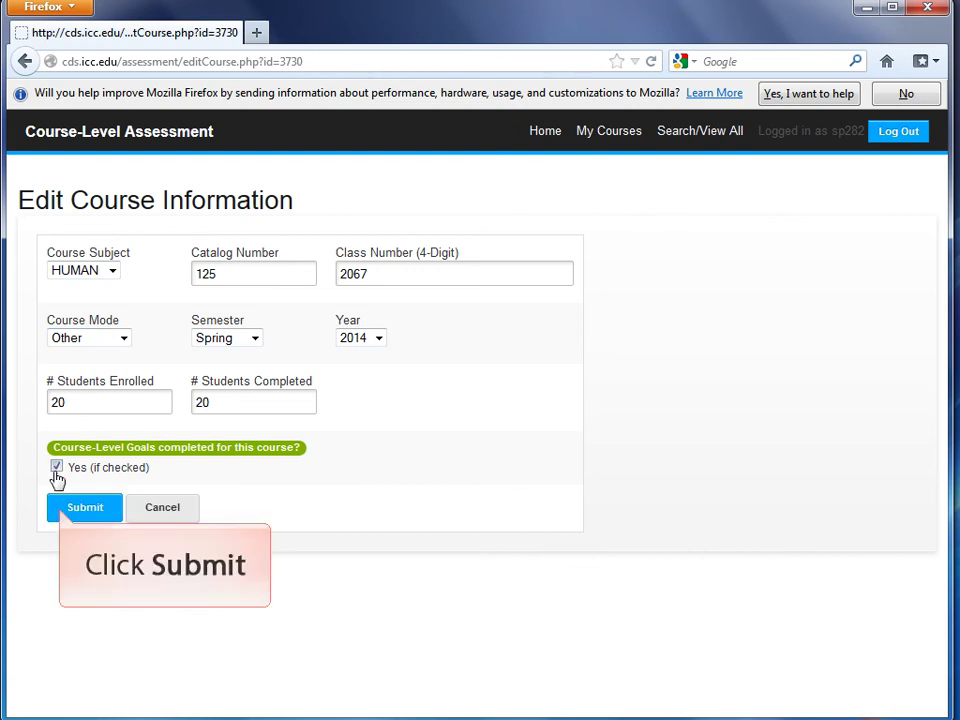
{"action": "left_click", "coordinate": [76, 511]}
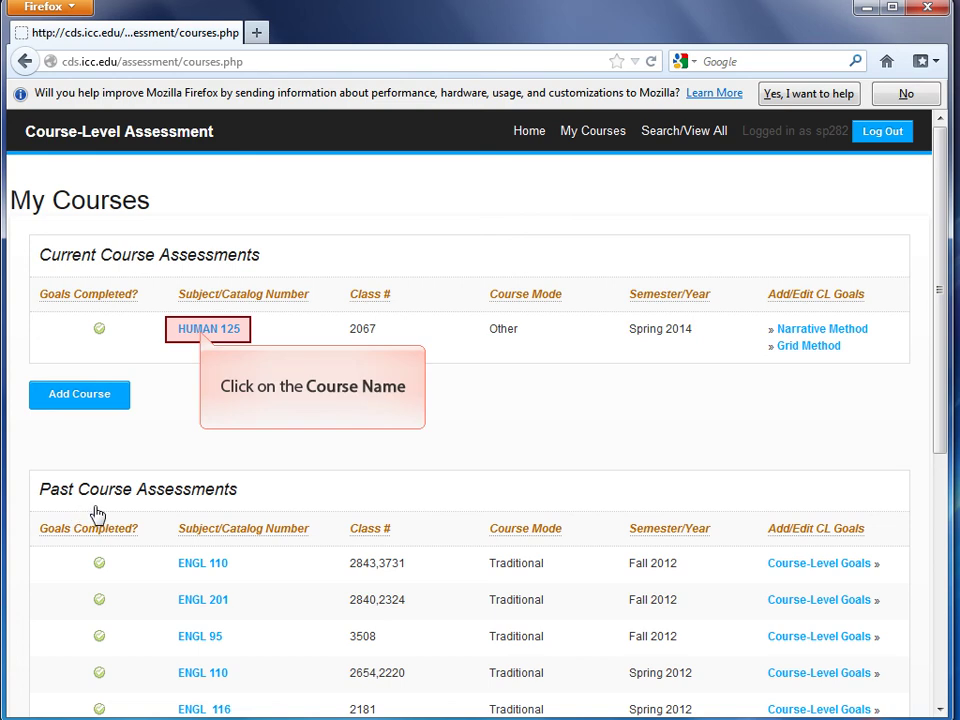
Step: Review HUMAN 125's goals page, return to My Courses, and log out
{"action": "left_click", "coordinate": [216, 335]}
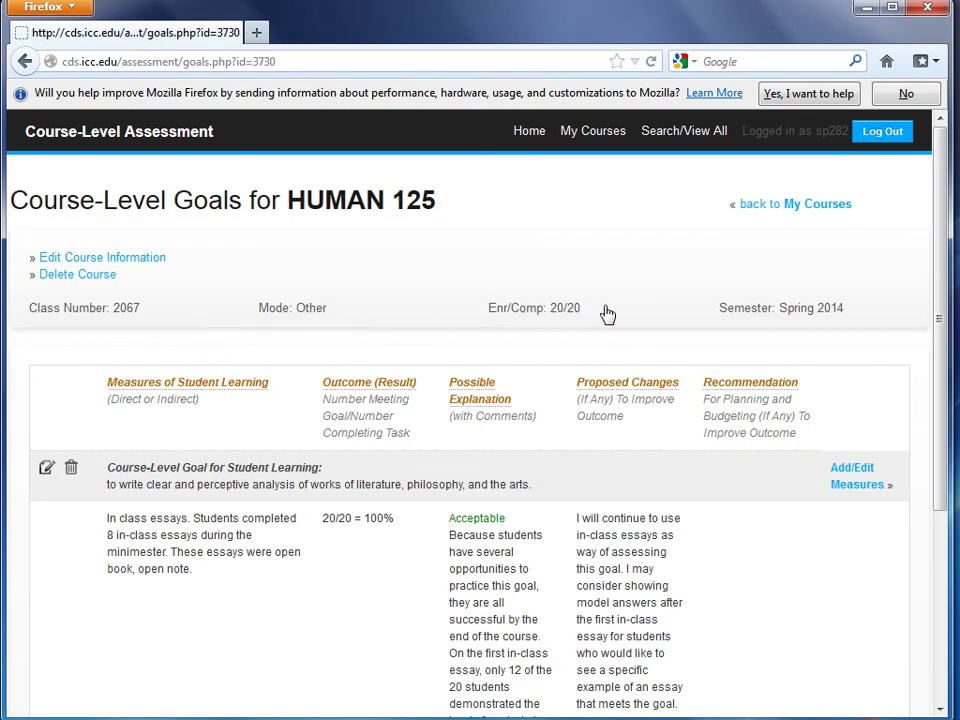
{"action": "left_click", "coordinate": [781, 212]}
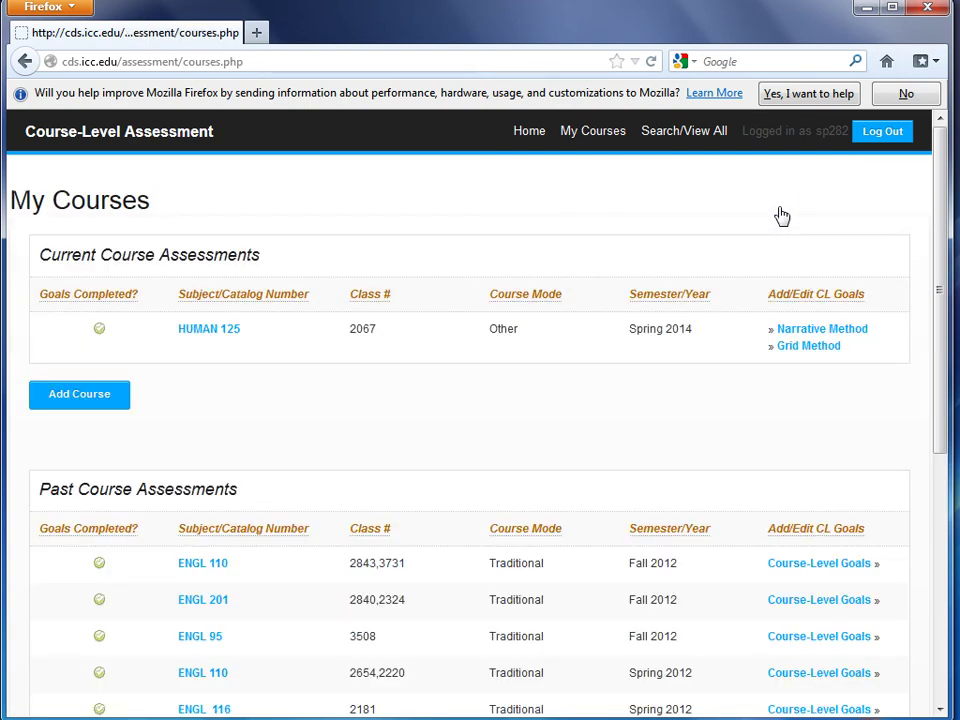
{"action": "left_click", "coordinate": [878, 136]}
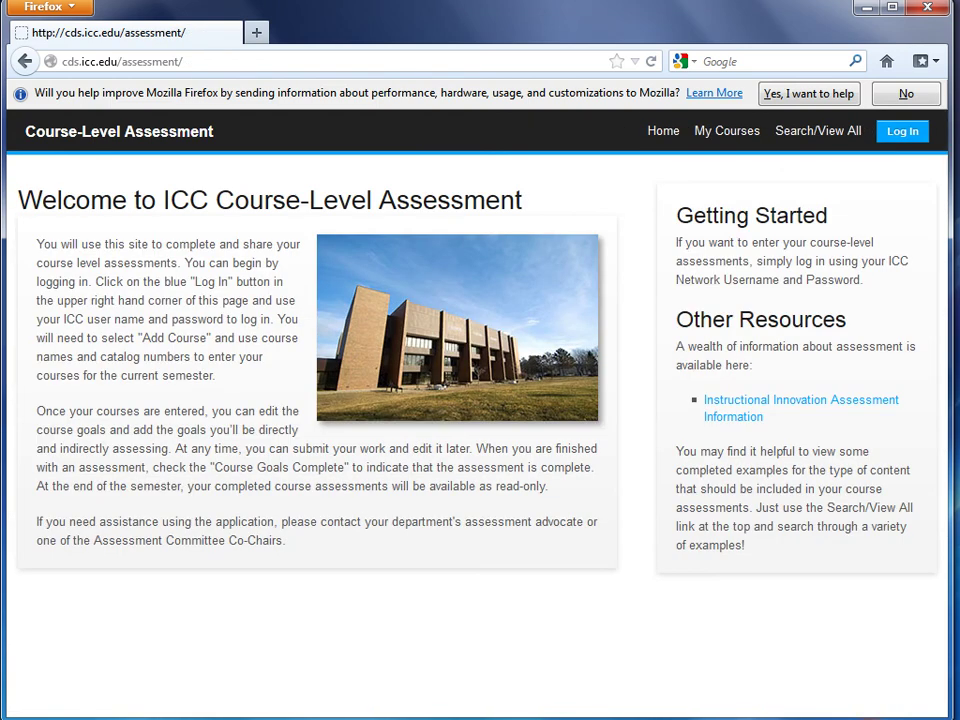